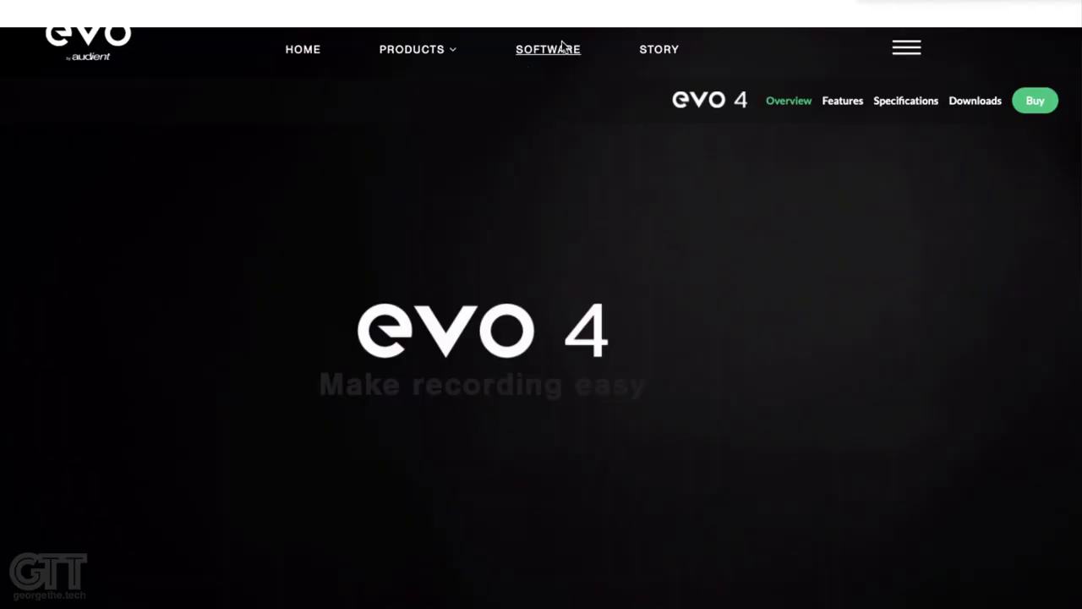
- Open the EVO 4 Downloads page, scroll to the drivers, and check the macOS sound output choices
click(975, 100)
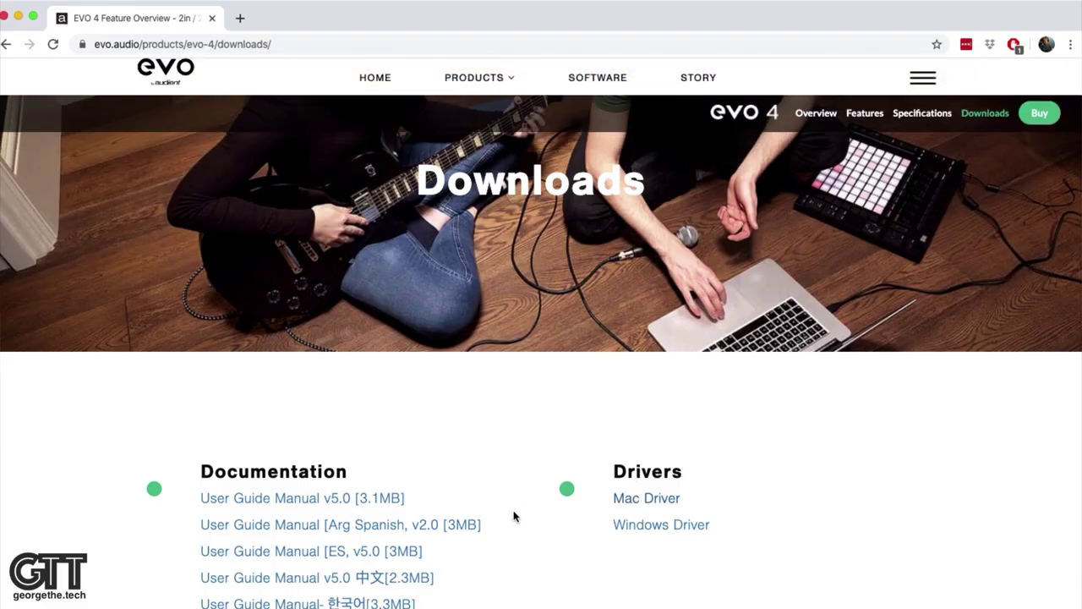
scroll(514, 514, down, 2)
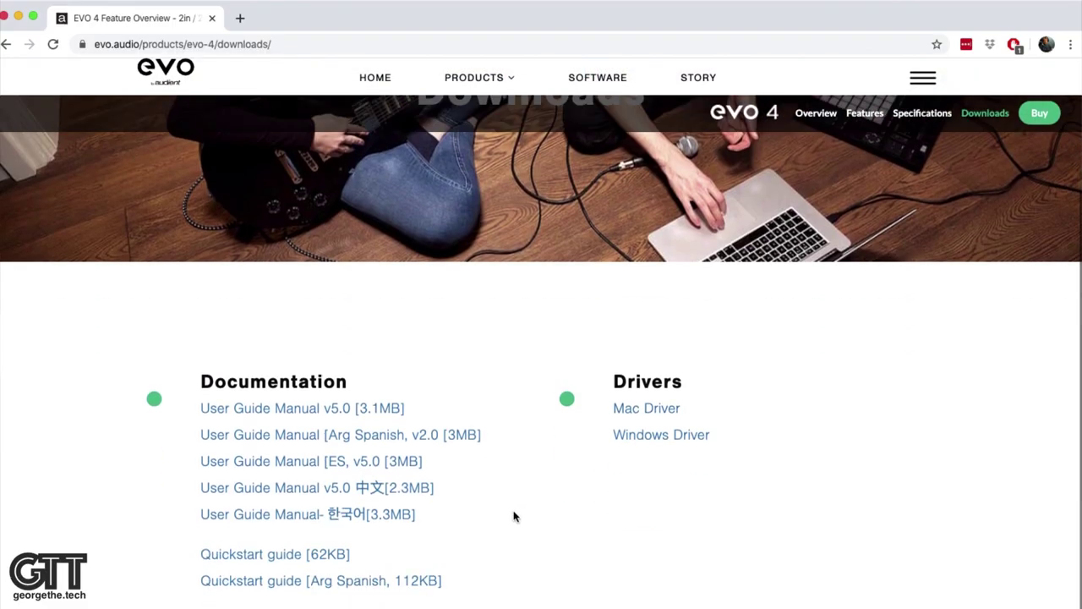
click(950, 1)
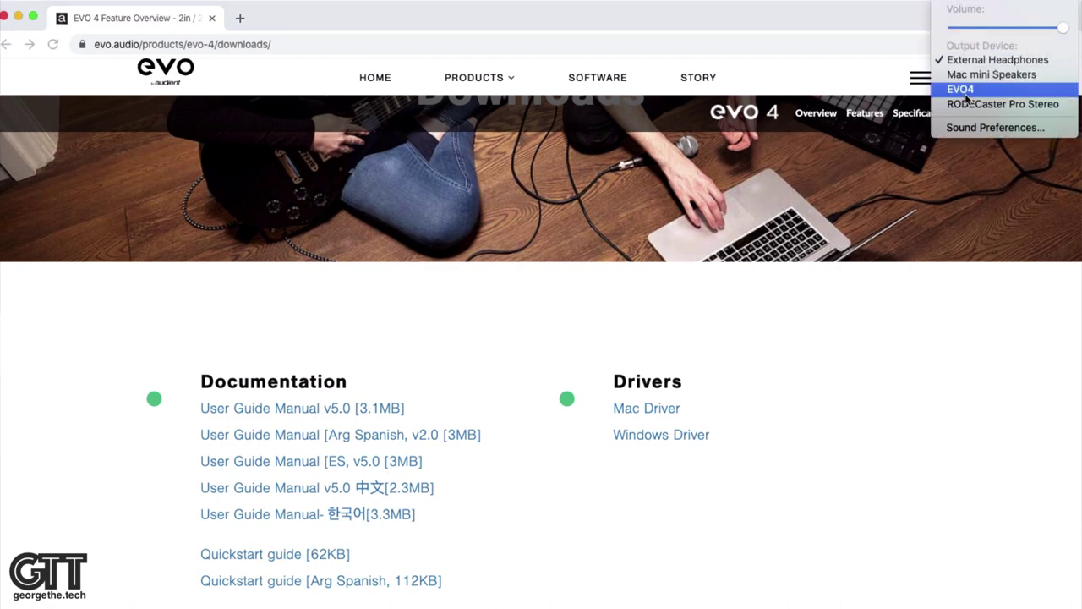
click(840, 309)
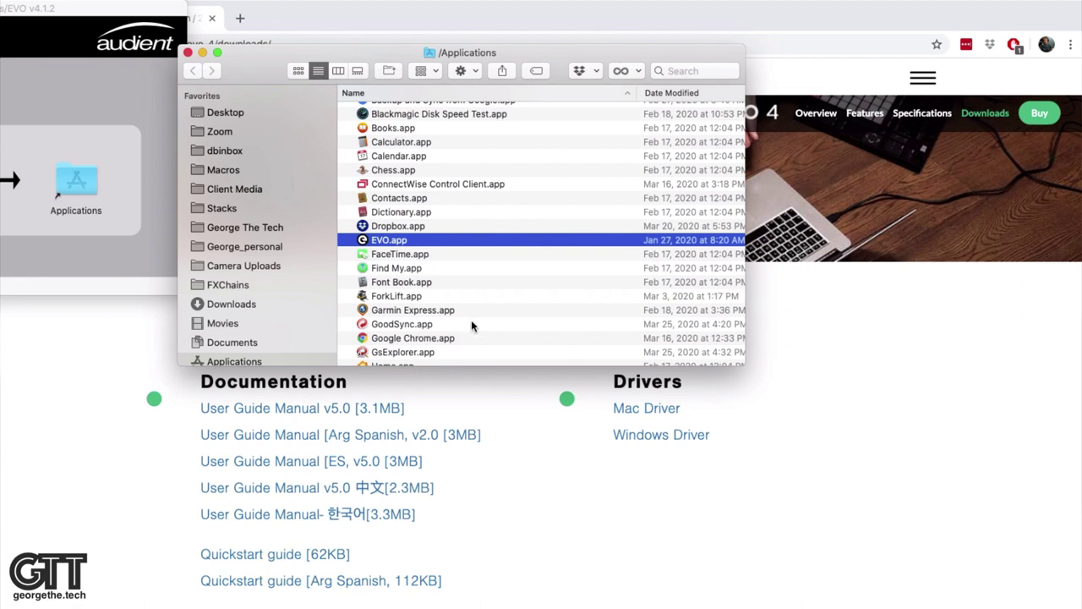
- Launch EVO.app and run the required EVO 4 firmware update through to completion
double_click(399, 241)
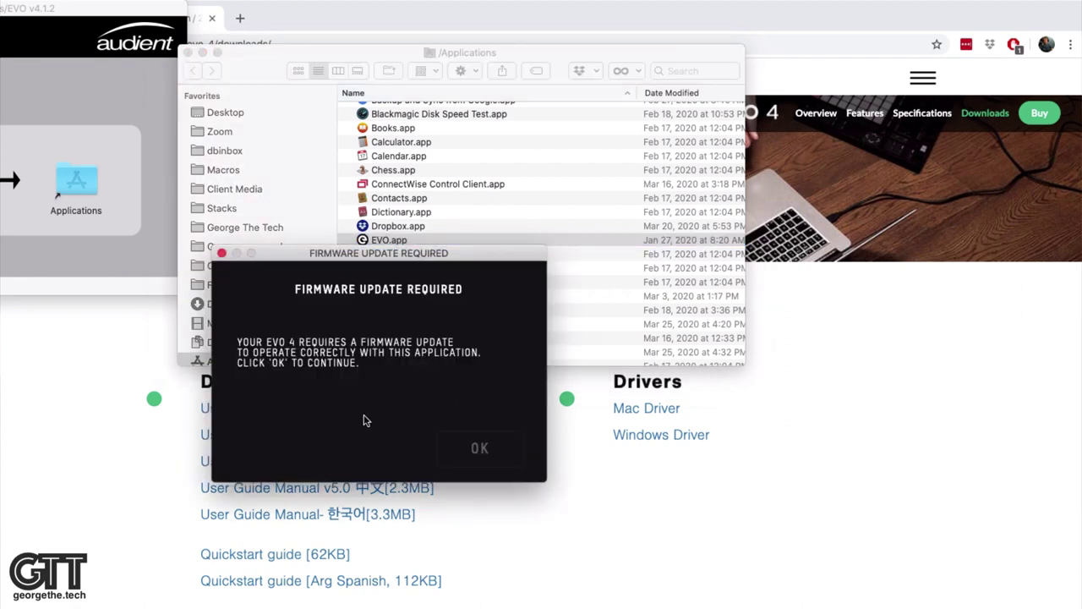
click(479, 449)
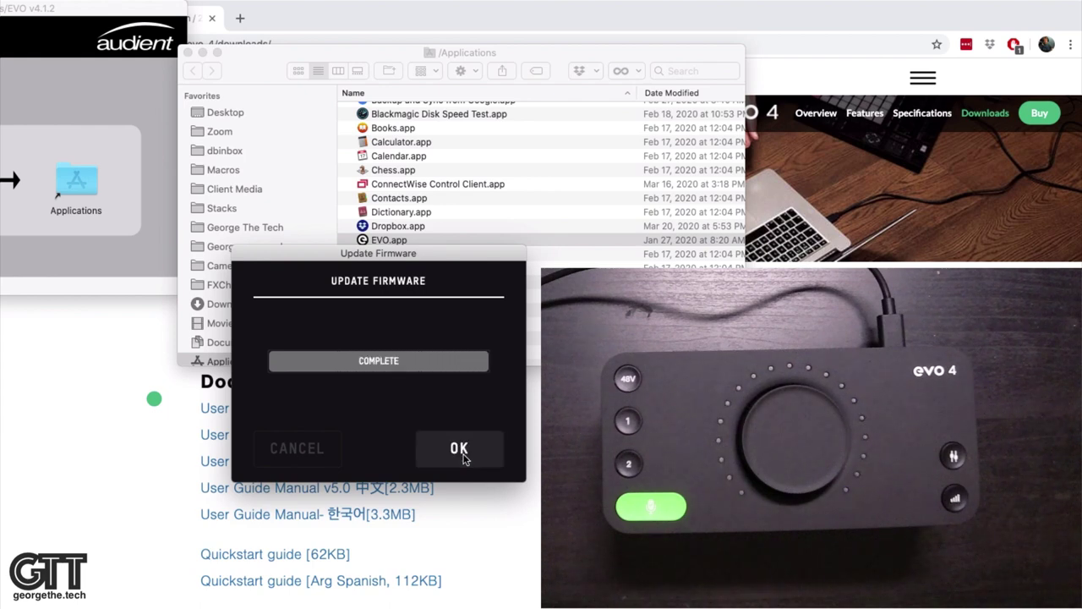
click(459, 449)
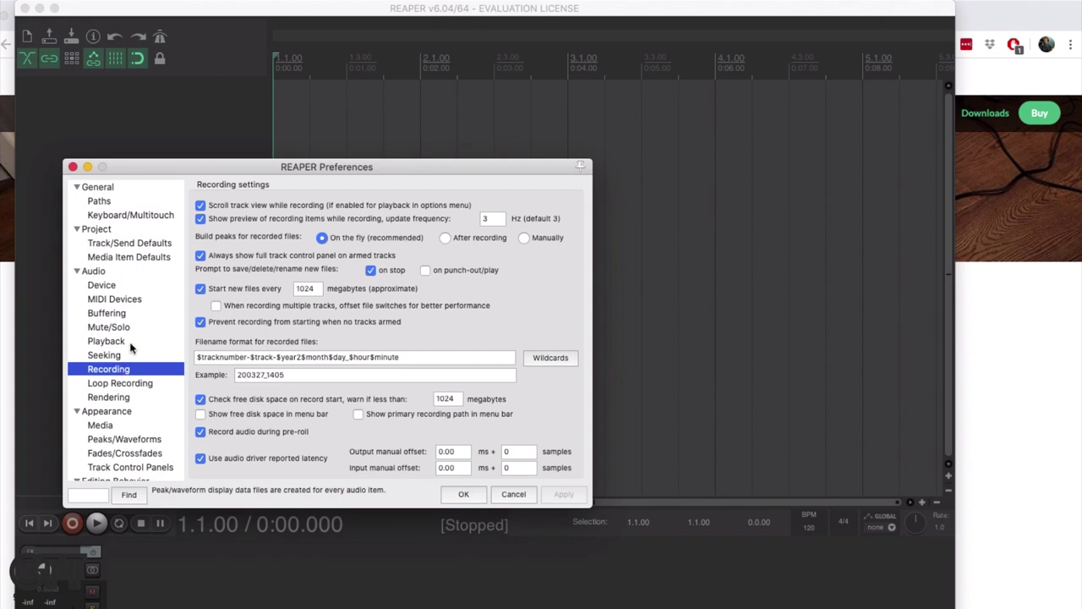
- In Preferences > Audio > Device, choose EVO4 for both input and output, apply, and save
click(124, 287)
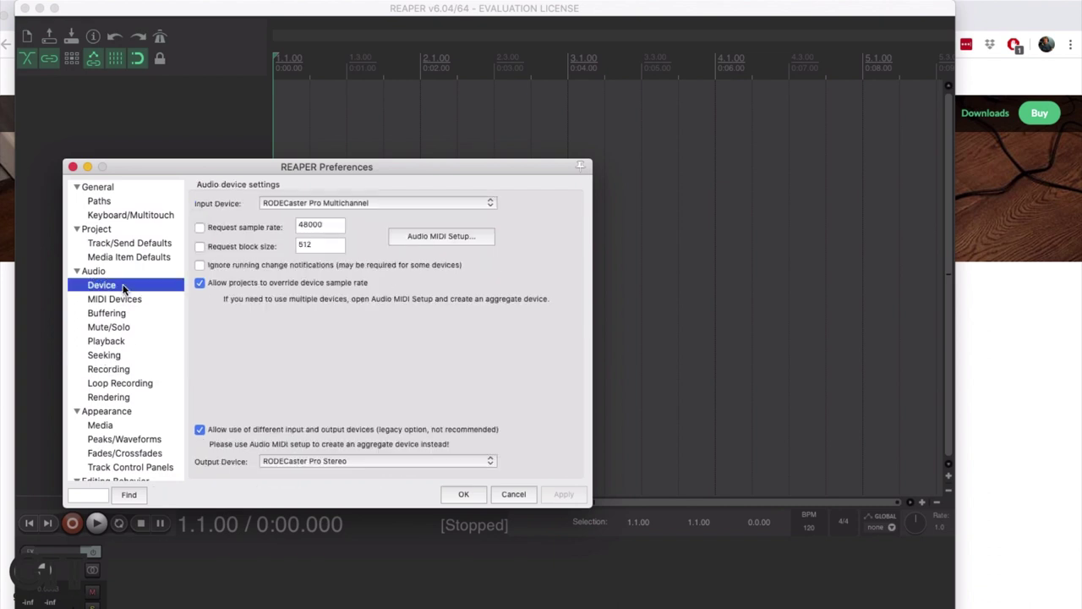
click(319, 203)
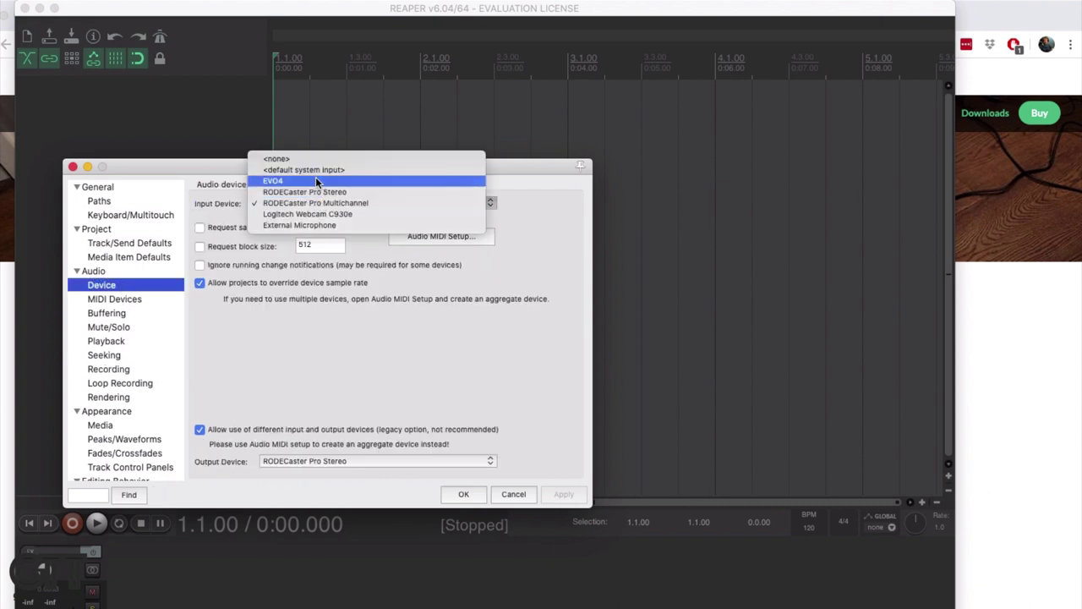
click(318, 181)
click(434, 464)
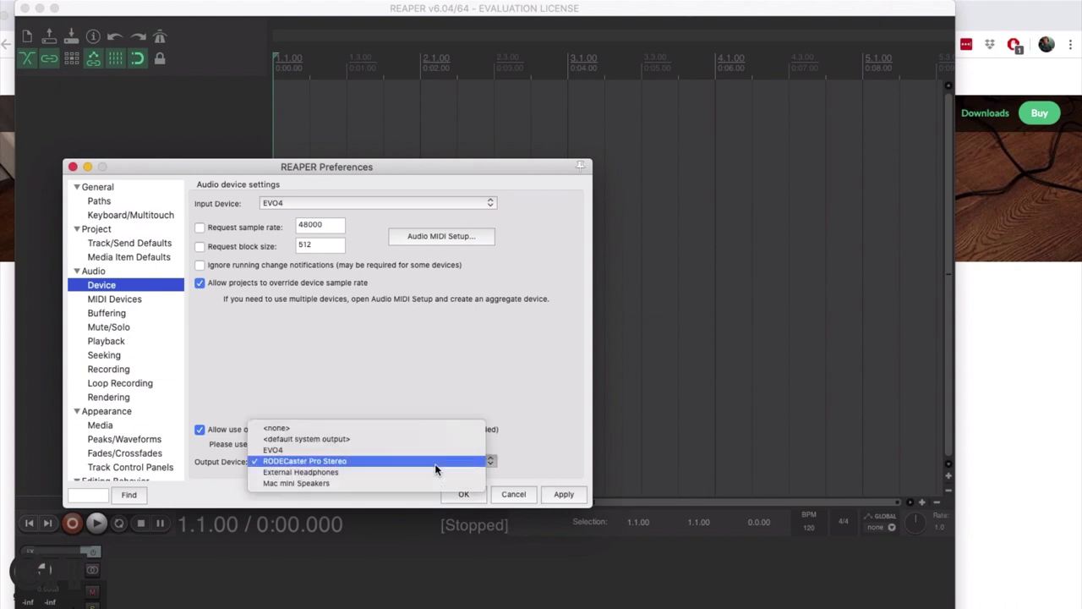
click(379, 449)
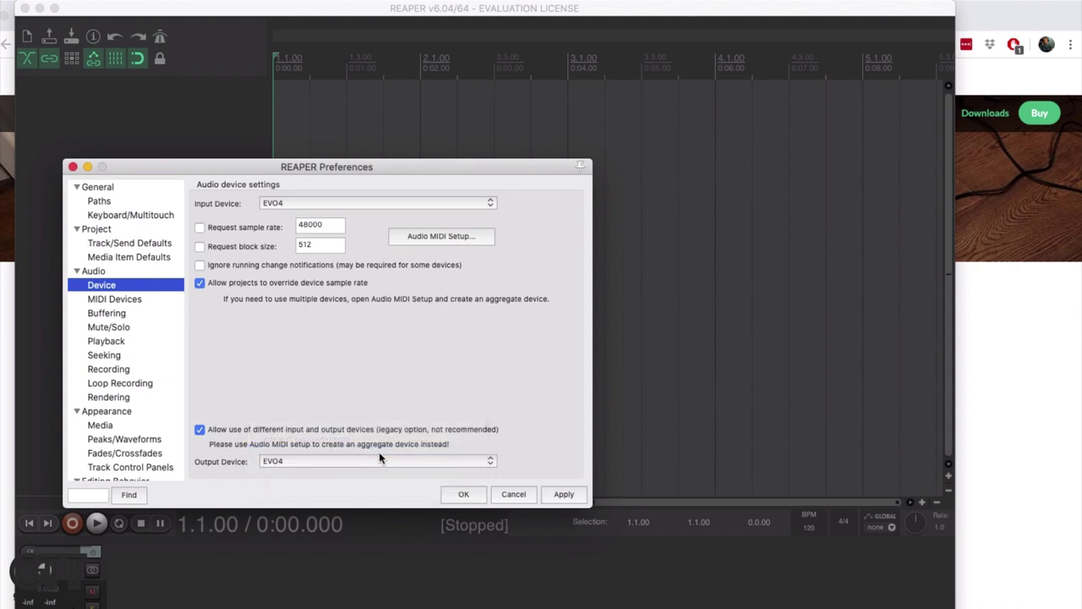
click(559, 499)
click(470, 500)
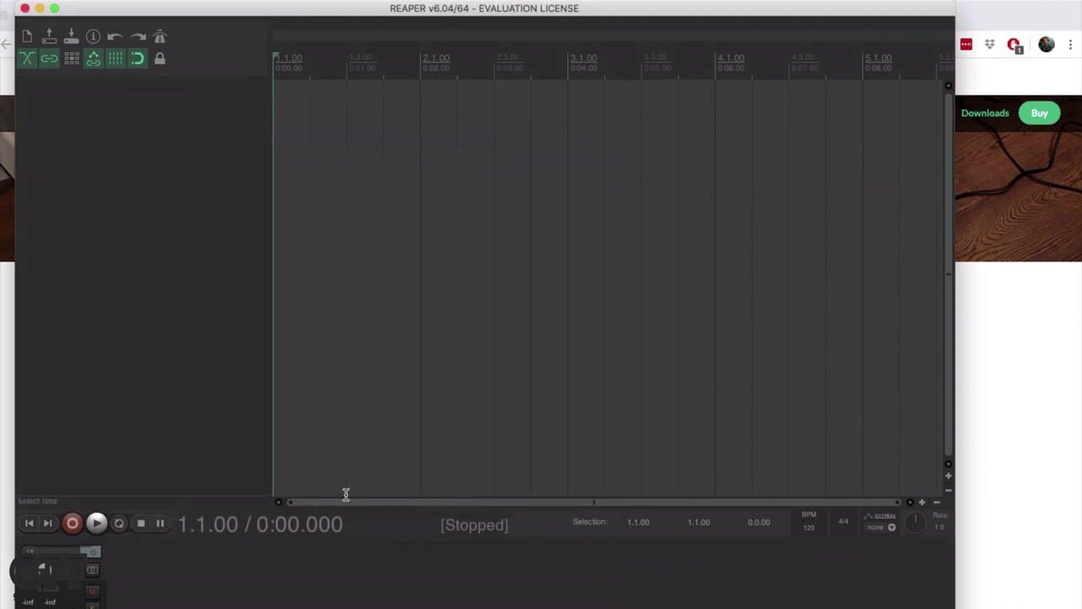
- Insert a new track from the track panel's context menu and show its record/monitor options
right_click(75, 262)
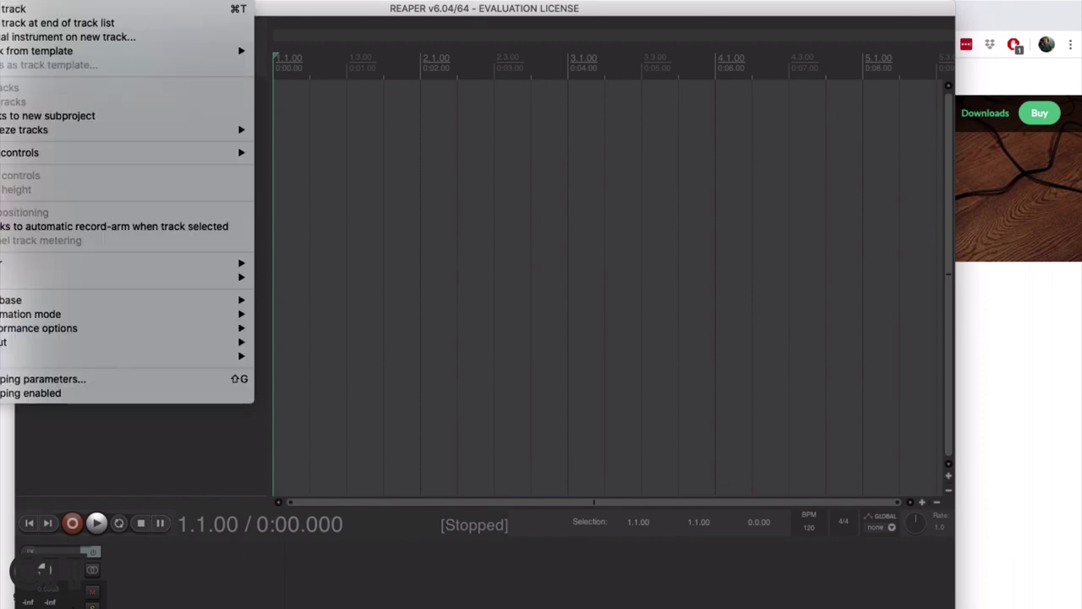
click(34, 7)
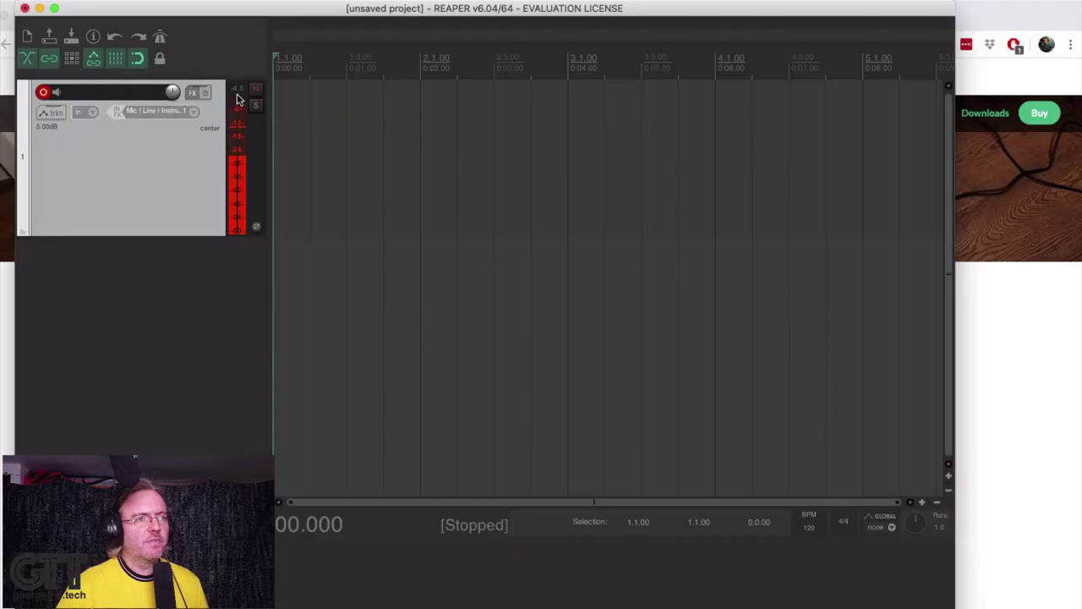
click(239, 104)
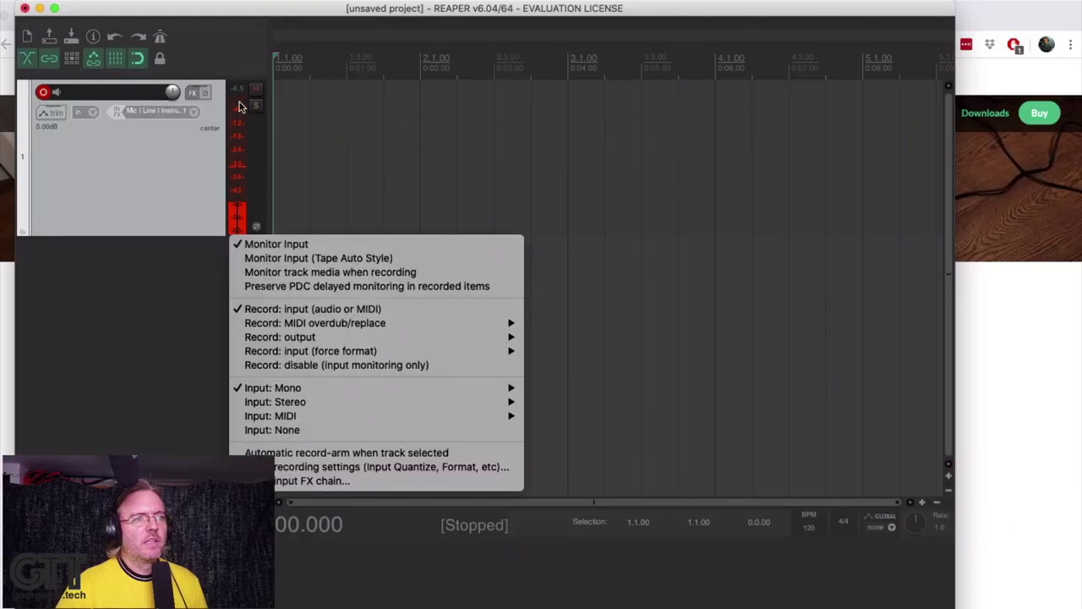
- Uncheck Monitor Input in track 1's record menu
click(266, 245)
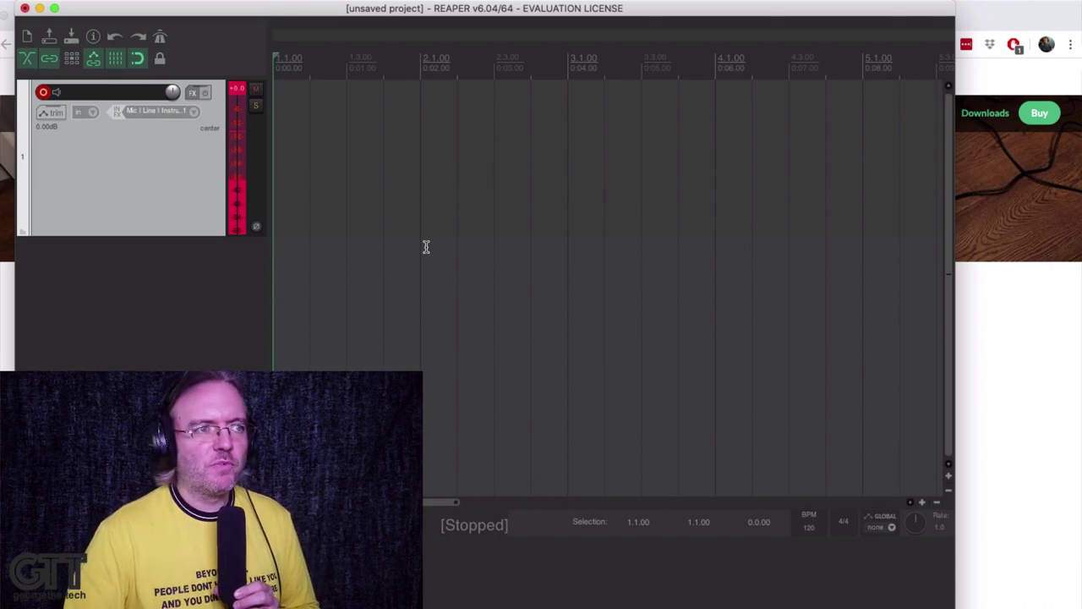
- Record a mic take on track 1 with Cmd+R, stop it, and save 01-200327_1411.wav
key(super+r)
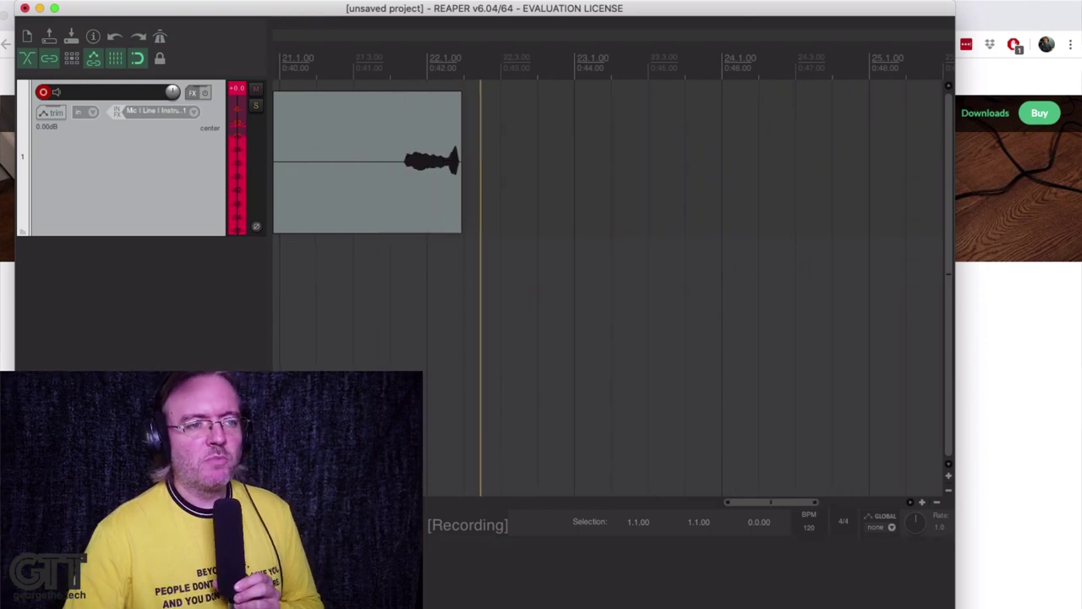
key(space)
click(288, 227)
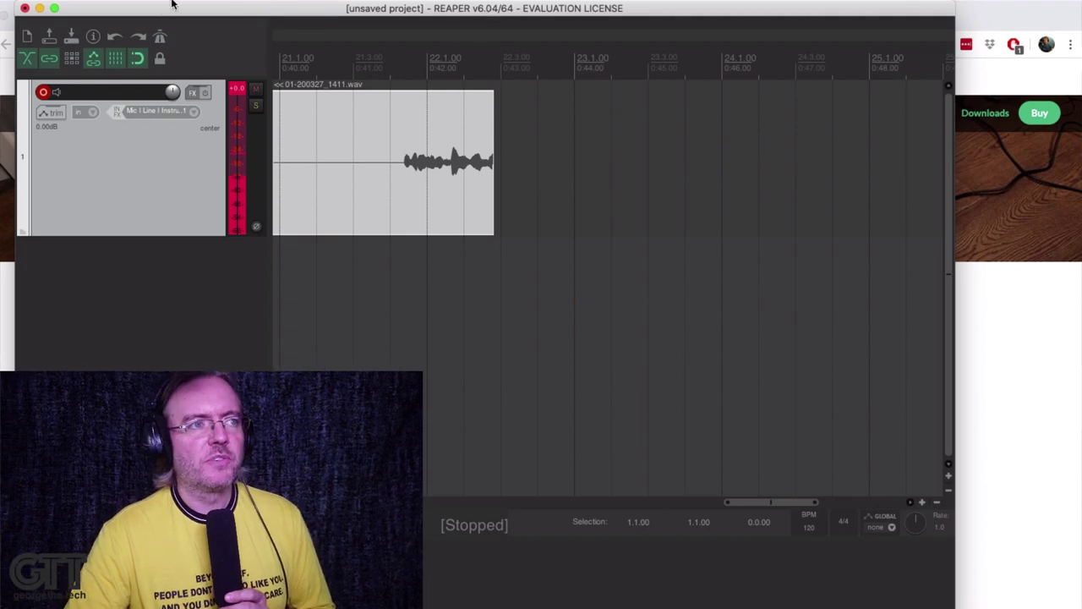
click(12, 3)
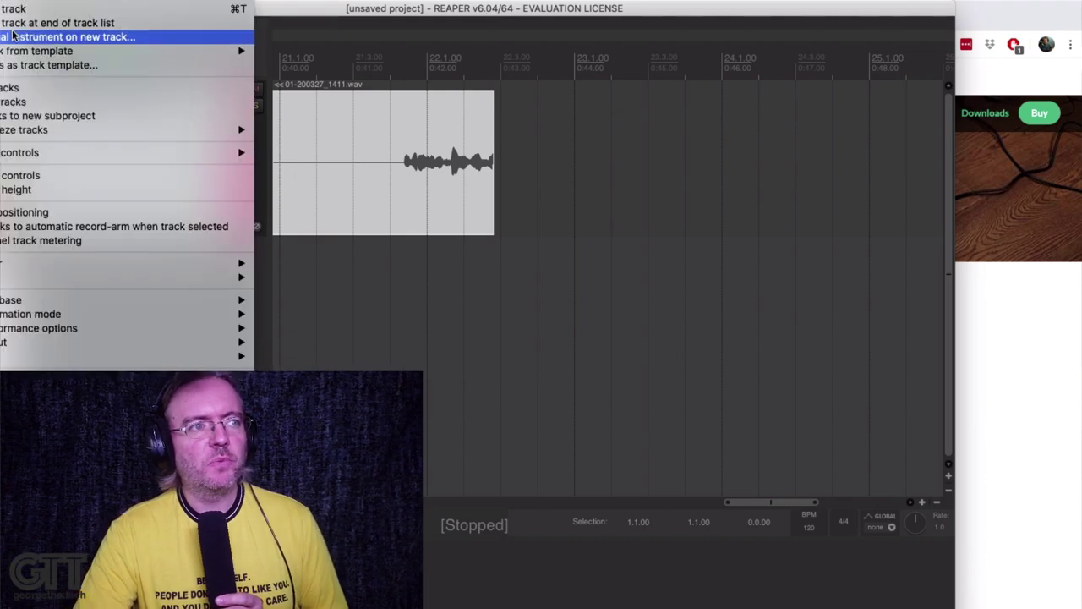
click(120, 9)
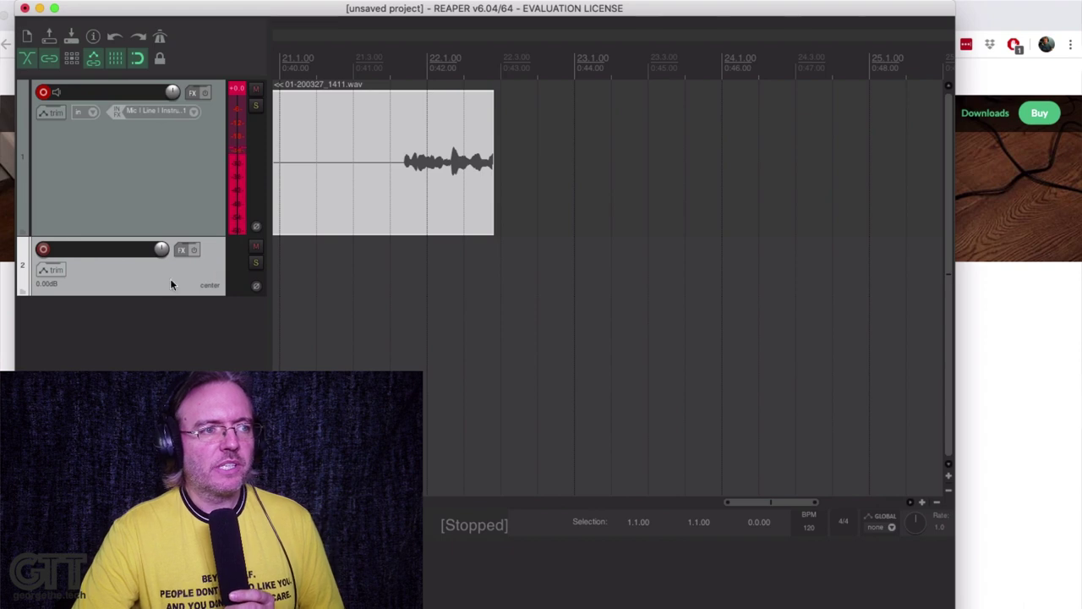
right_click(120, 255)
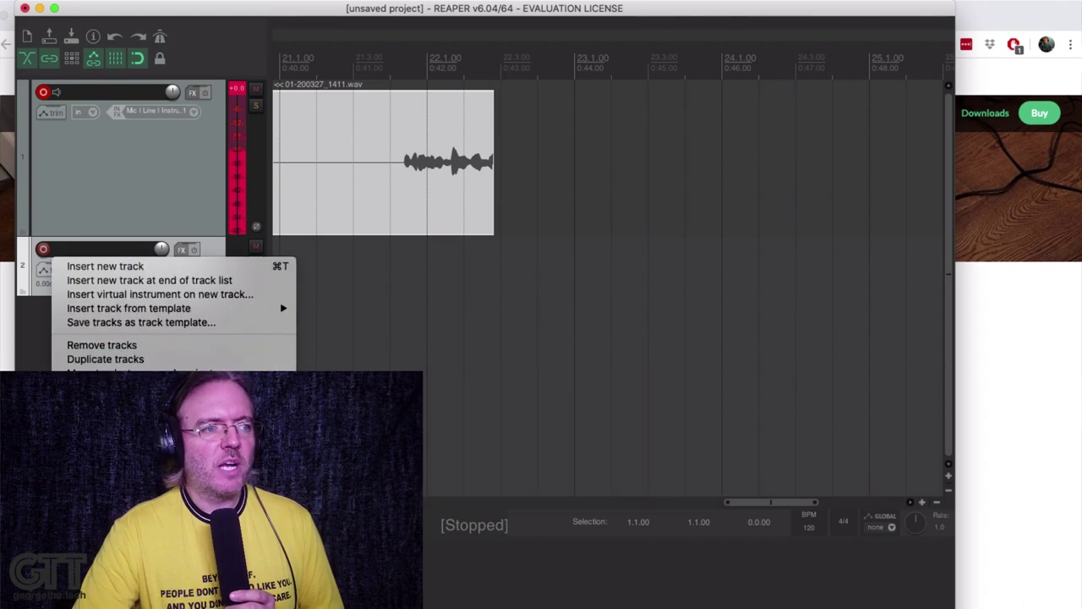
key(Escape)
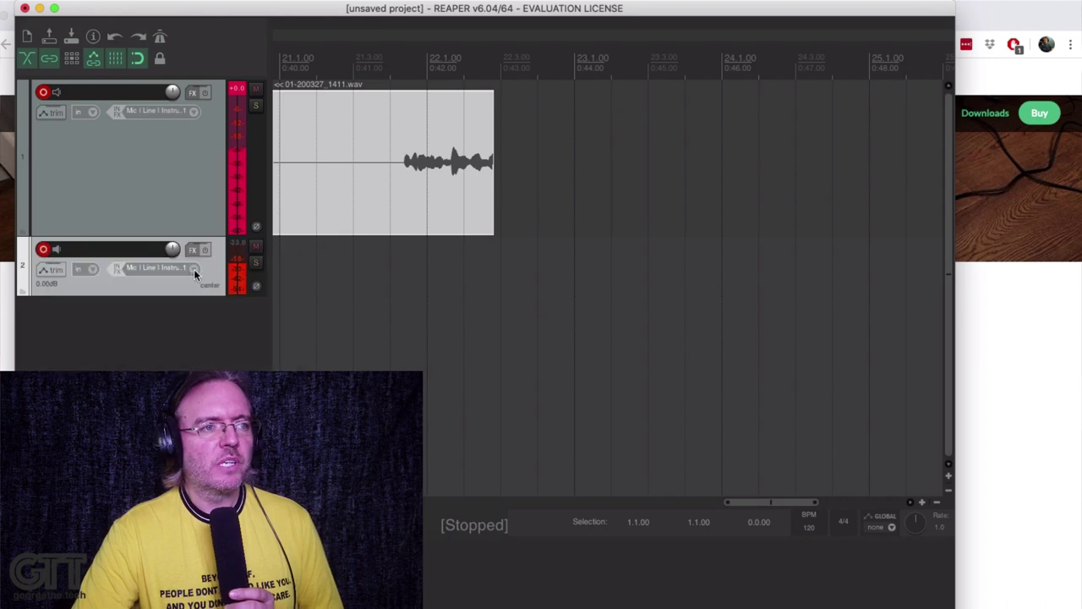
- Choose Input: Mono > Loopback 1 (L) as track 2's recording input
click(193, 269)
mouse_move(239, 286)
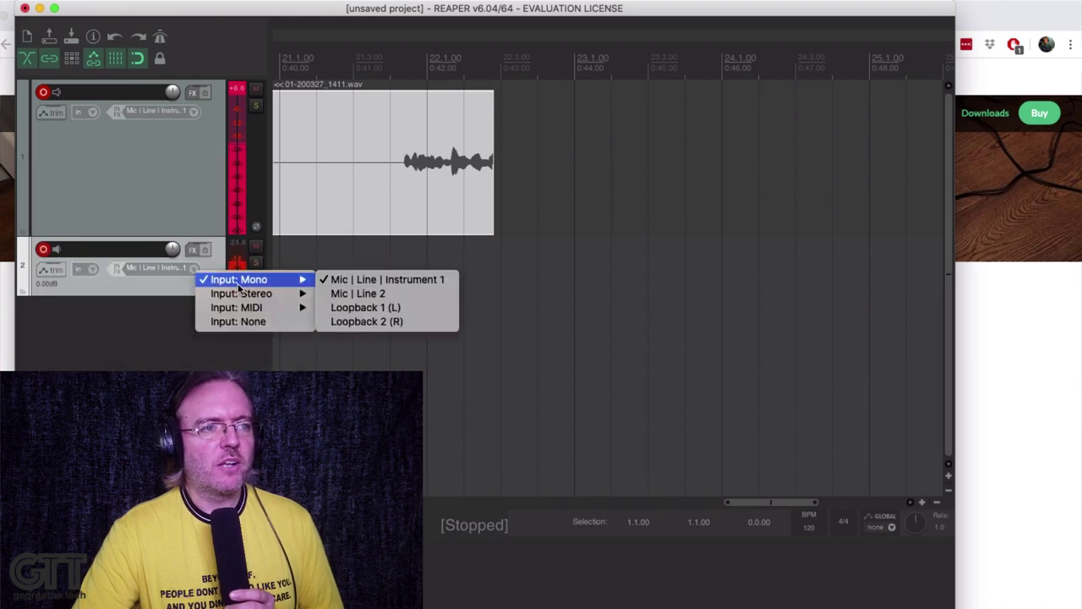
click(419, 308)
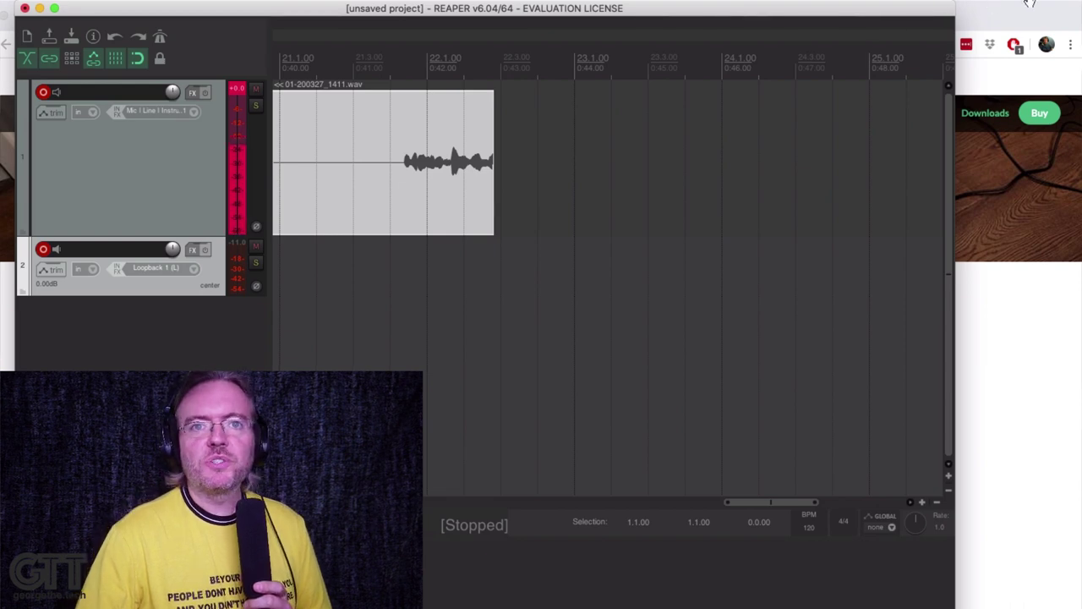
- Pick EVO4 as Skype's microphone, switch off automatic mic adjustment, and adjust the input volume
click(468, 247)
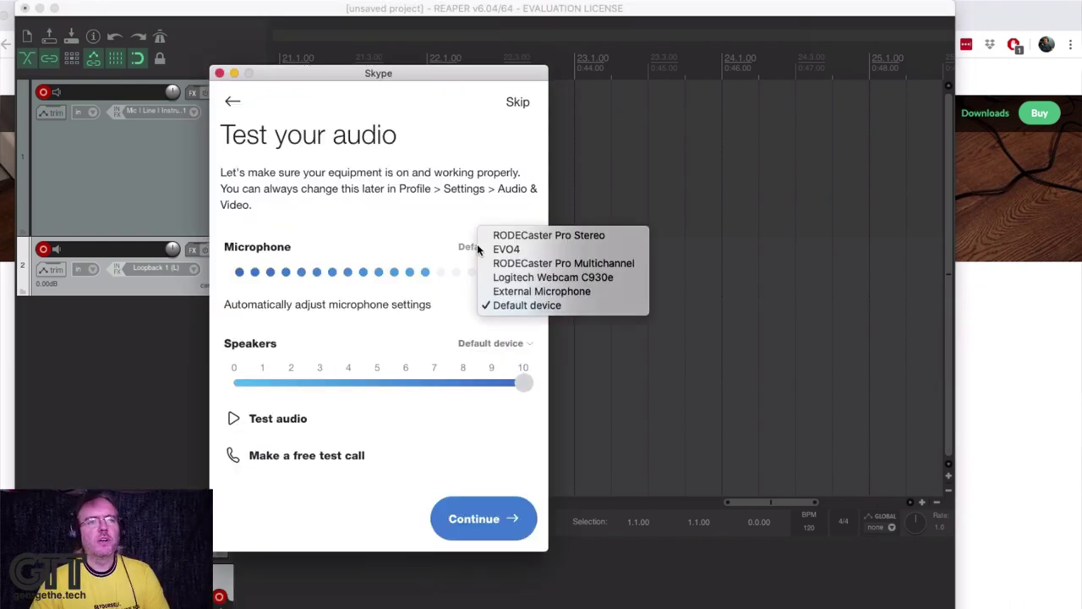
click(500, 246)
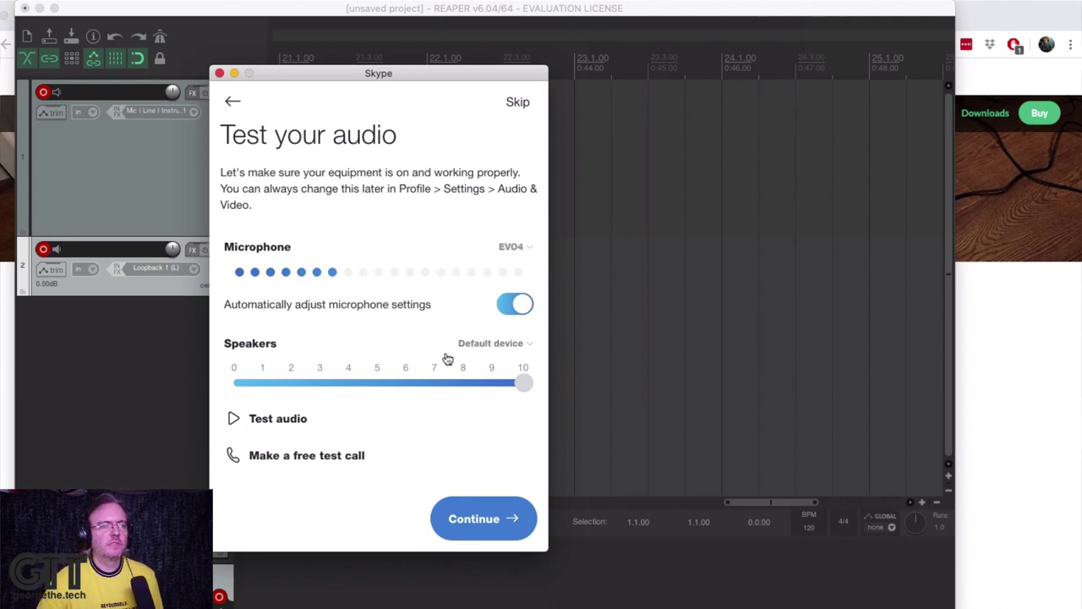
click(522, 306)
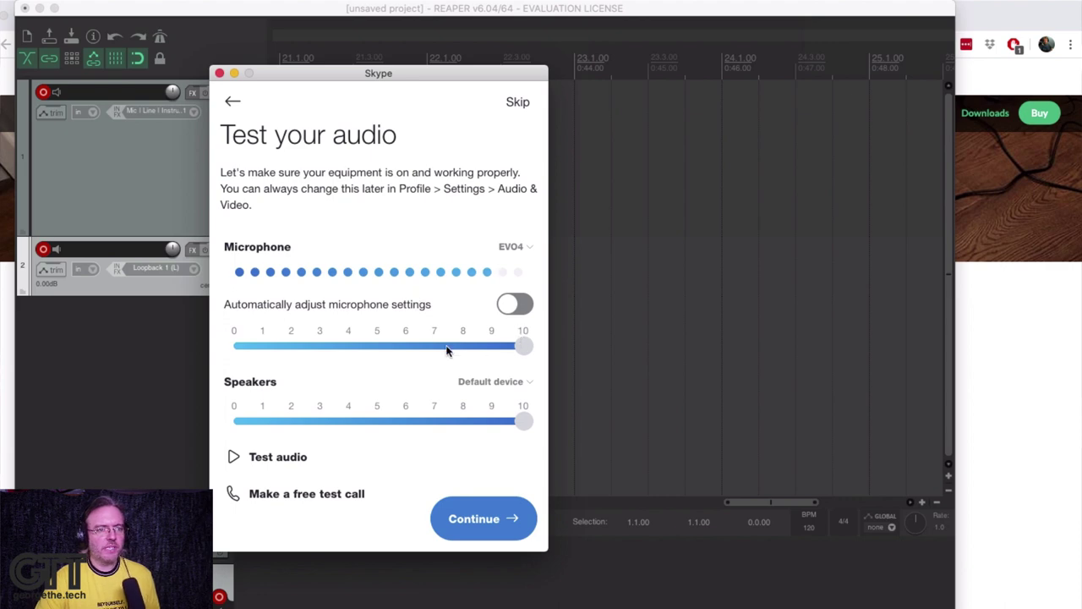
drag(528, 341, 598, 335)
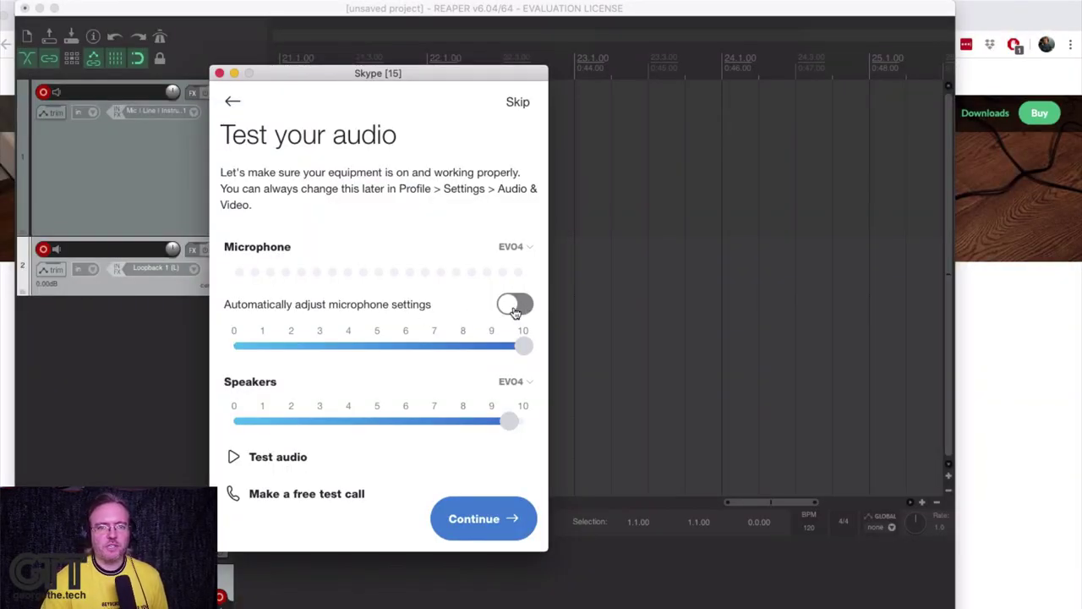
- Run Skype's audio test, positioning its window beside REAPER and replaying the test
click(234, 457)
drag(366, 75, 0, 147)
click(43, 251)
click(42, 250)
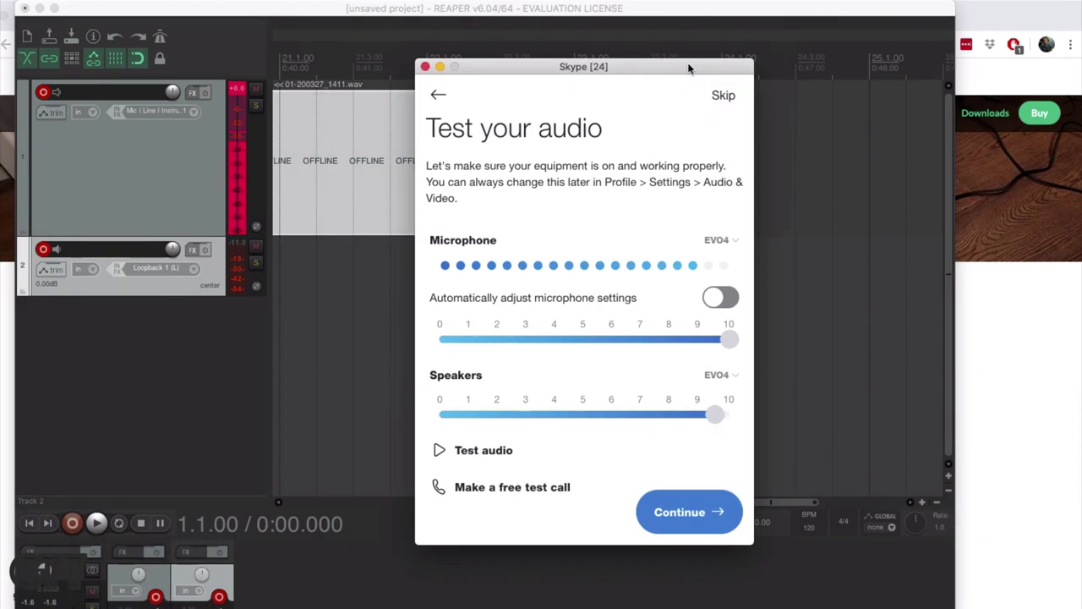
drag(585, 65, 908, 8)
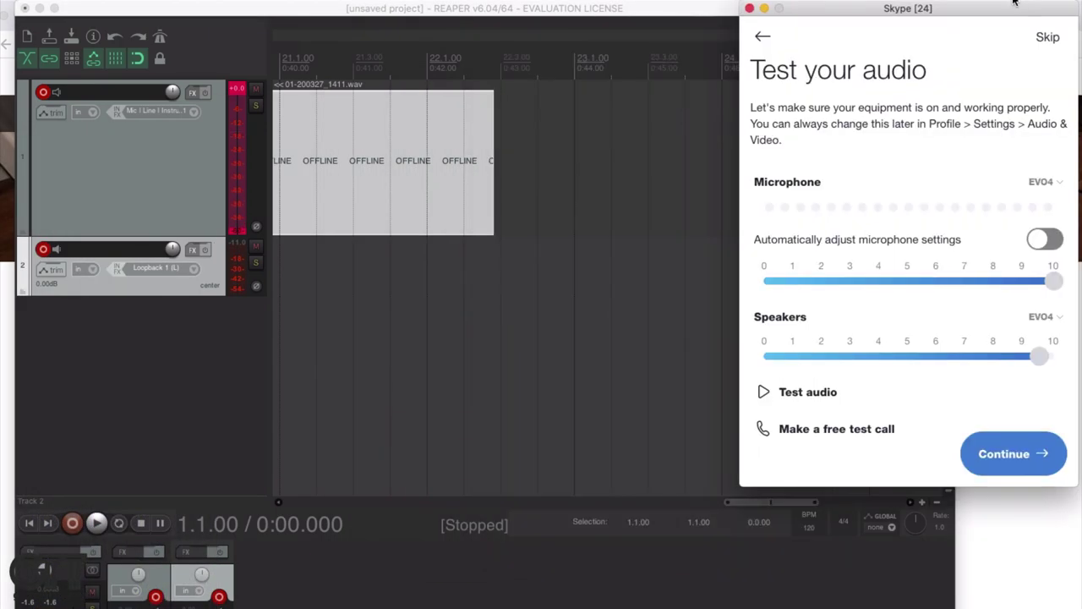
click(762, 394)
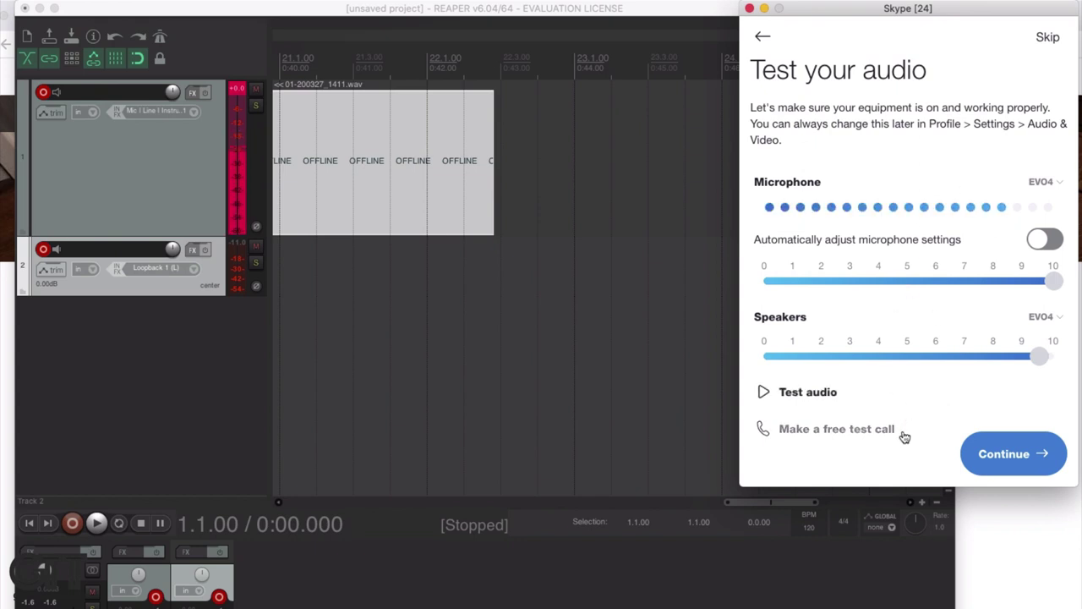
- Continue past the video test, allowing camera access, and close the setup screens
click(1005, 449)
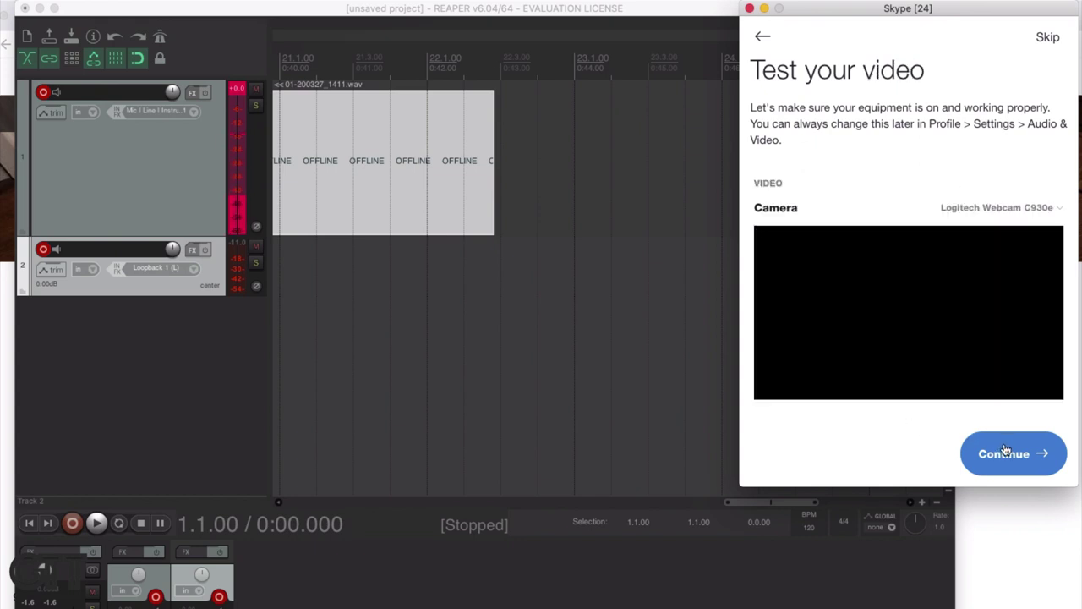
click(485, 255)
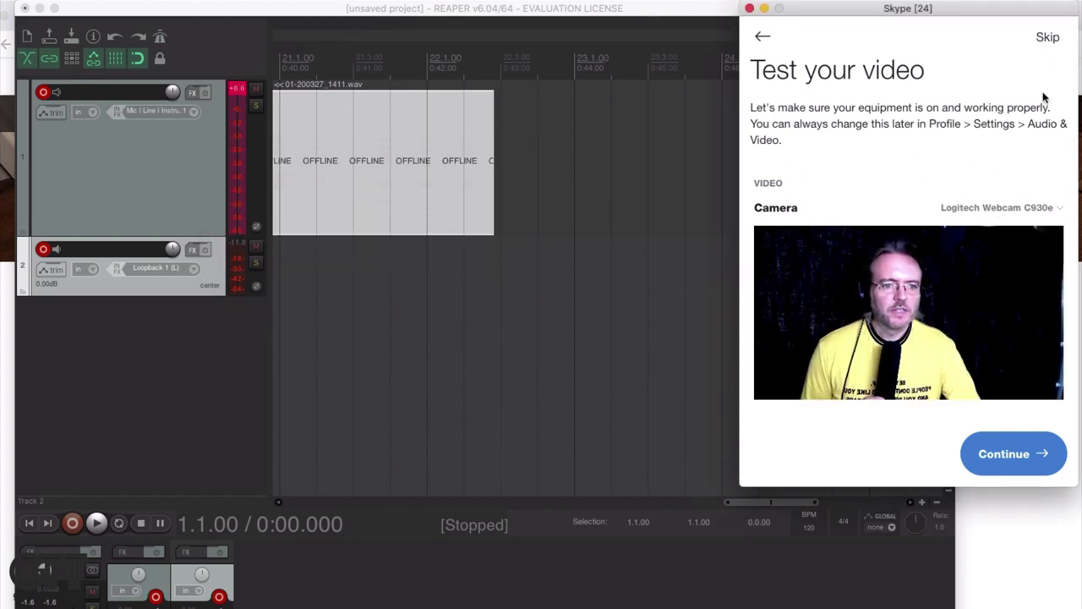
click(1022, 454)
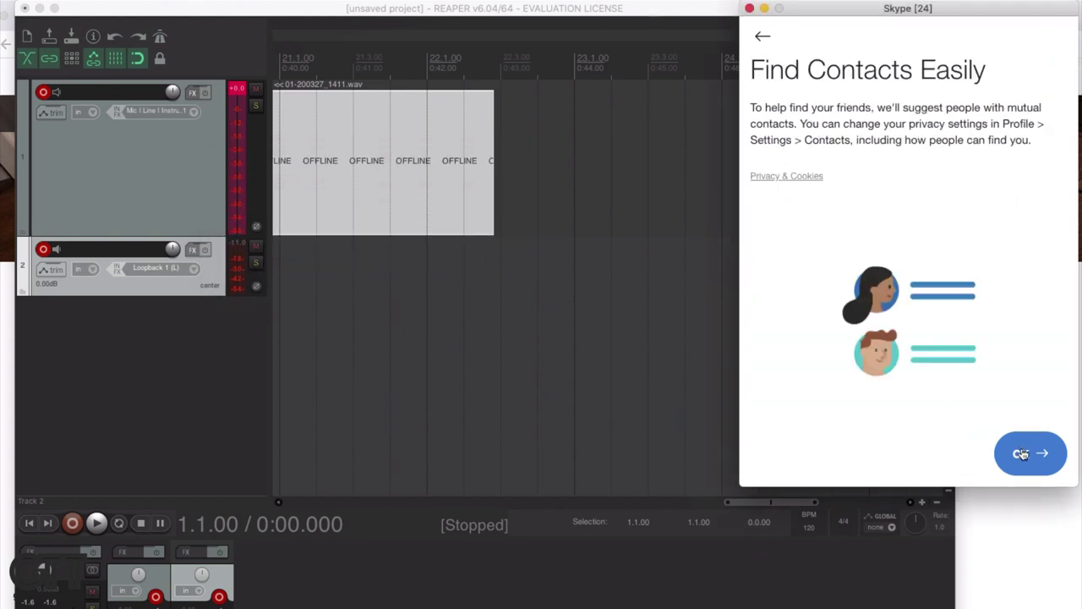
click(1021, 454)
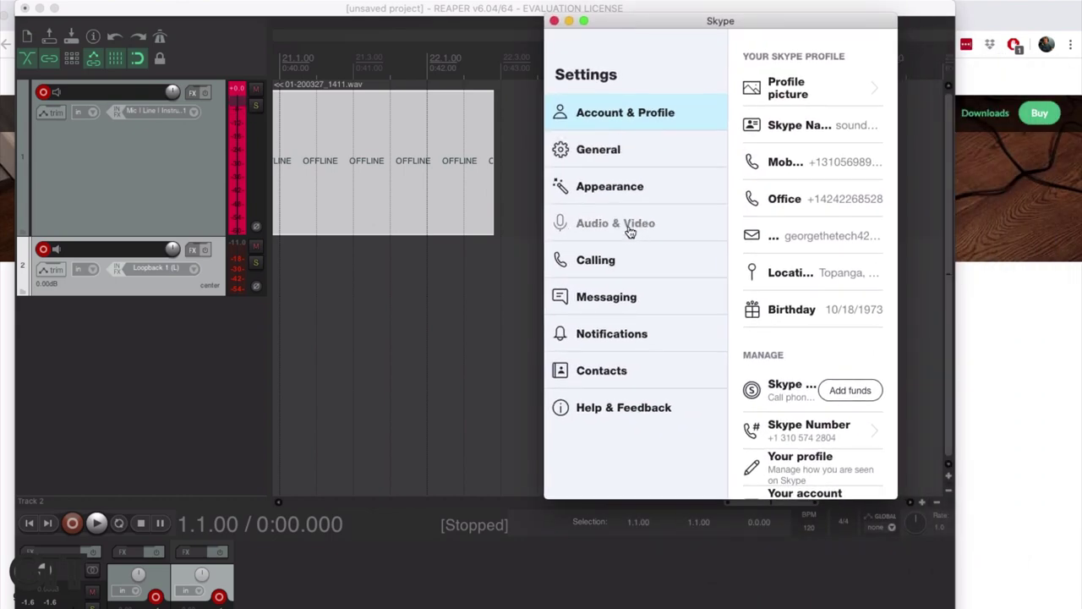
- Open Audio & Video settings, widen the window, and keep automatic microphone adjustment off
click(629, 224)
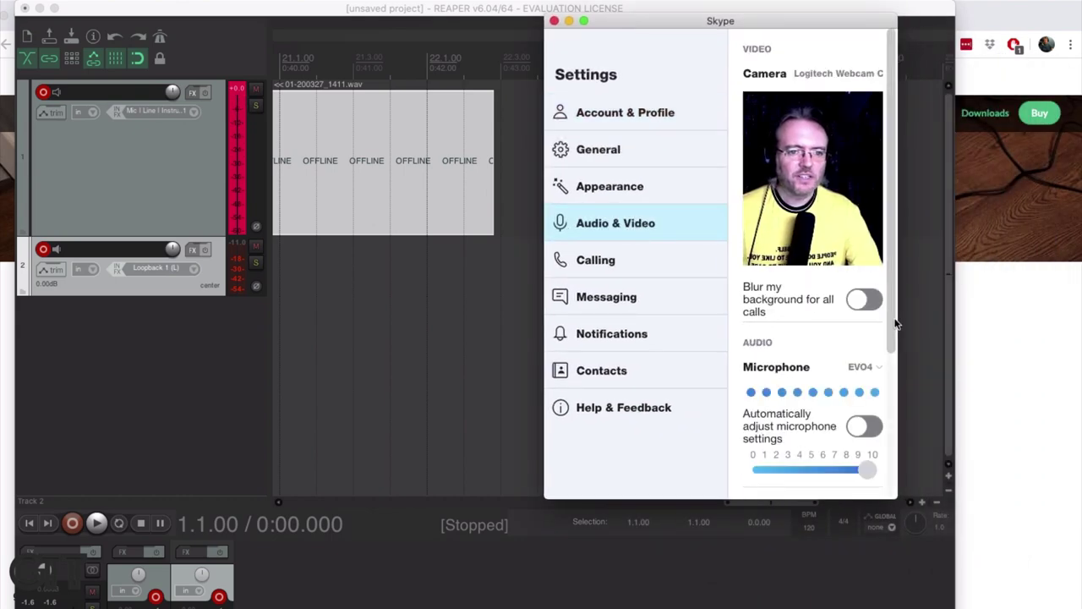
drag(897, 324, 1018, 346)
scroll(908, 368, down, 3)
drag(1017, 498, 1080, 504)
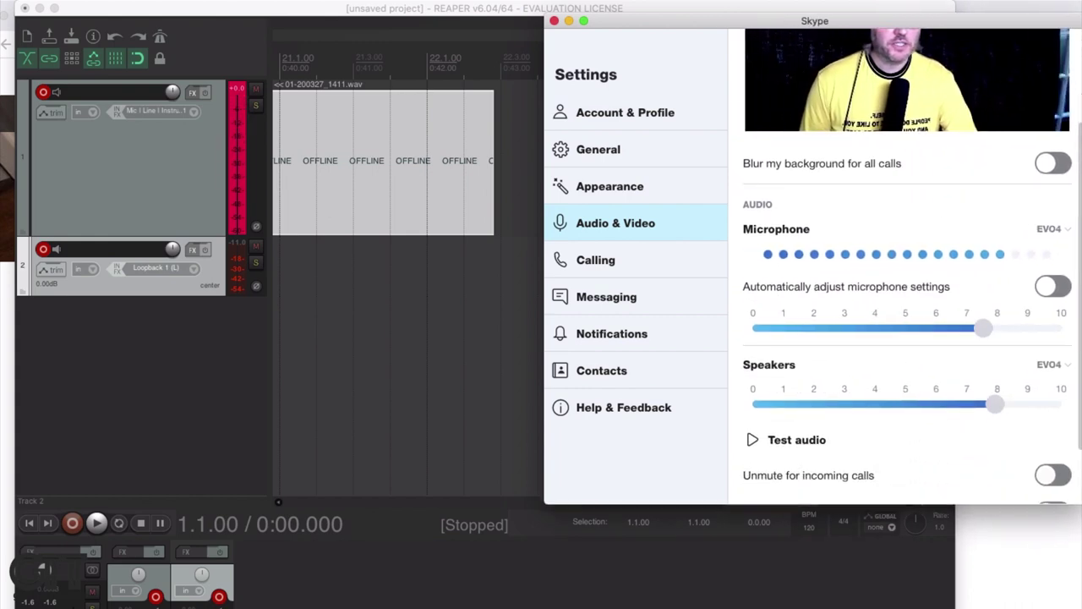
click(1039, 287)
click(1039, 289)
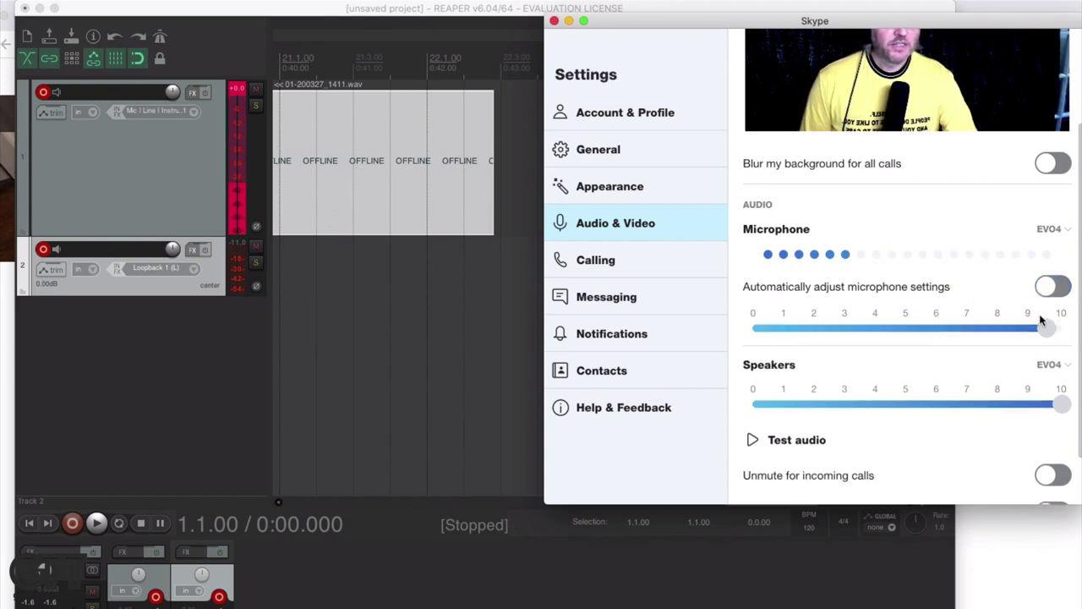
- Settle the Skype microphone volume at about 5 and play the audio test
click(876, 328)
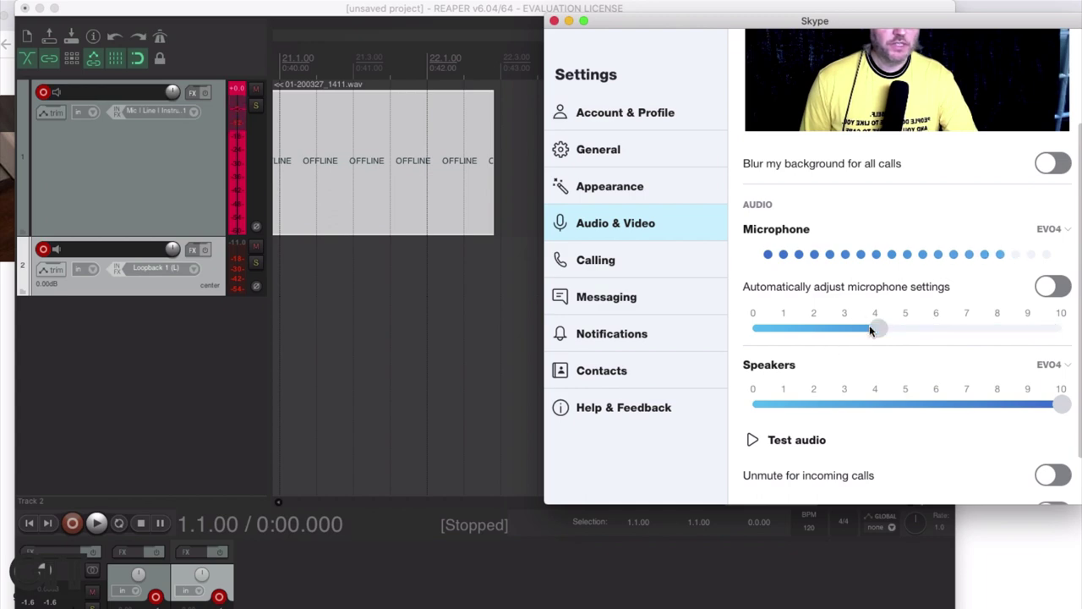
click(913, 331)
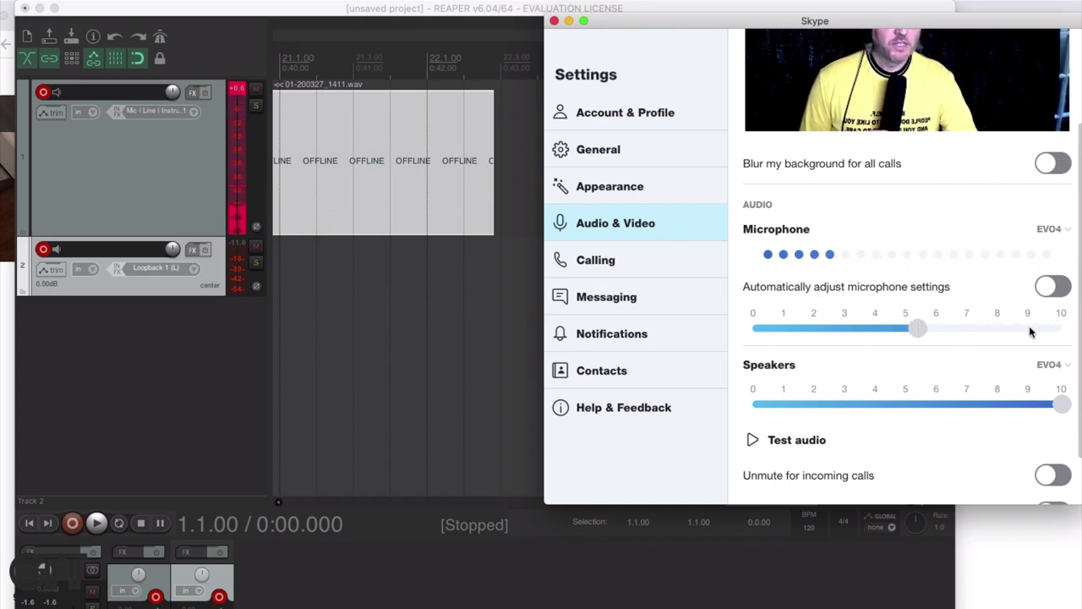
click(947, 330)
click(1000, 332)
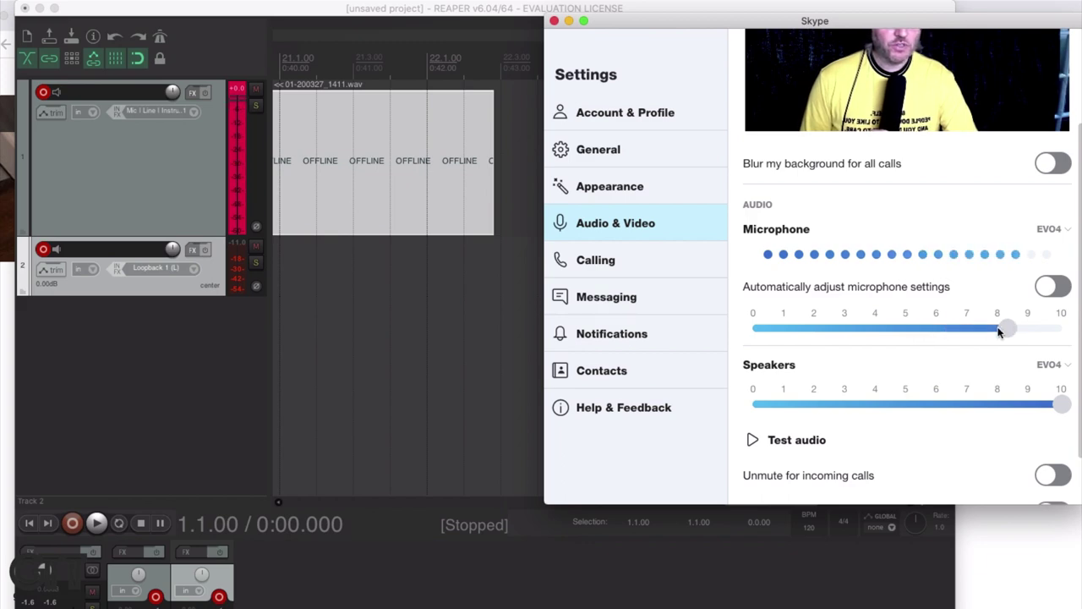
click(867, 334)
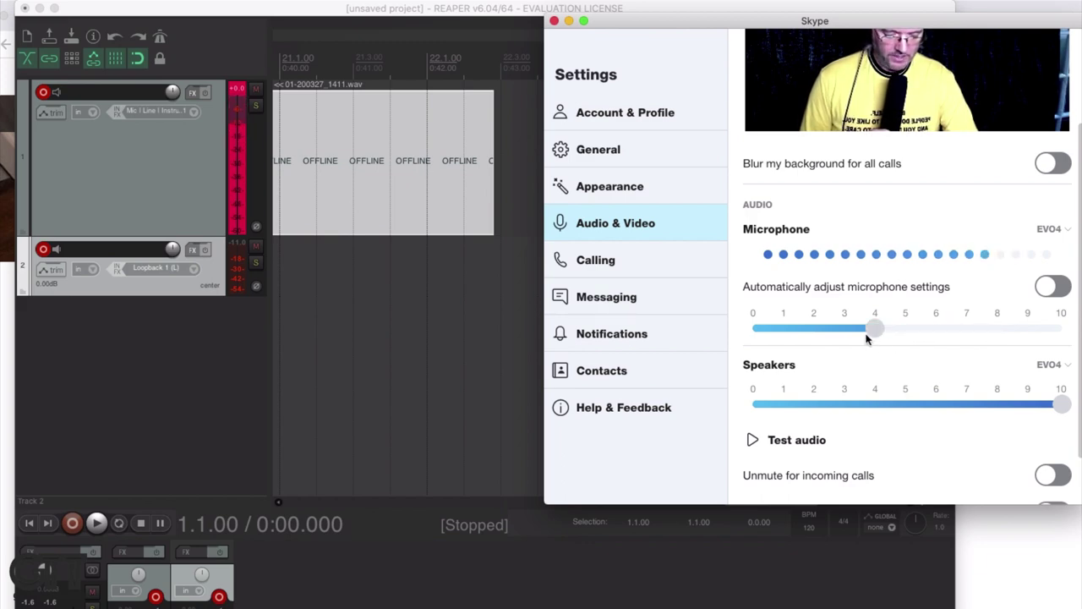
click(938, 331)
click(904, 328)
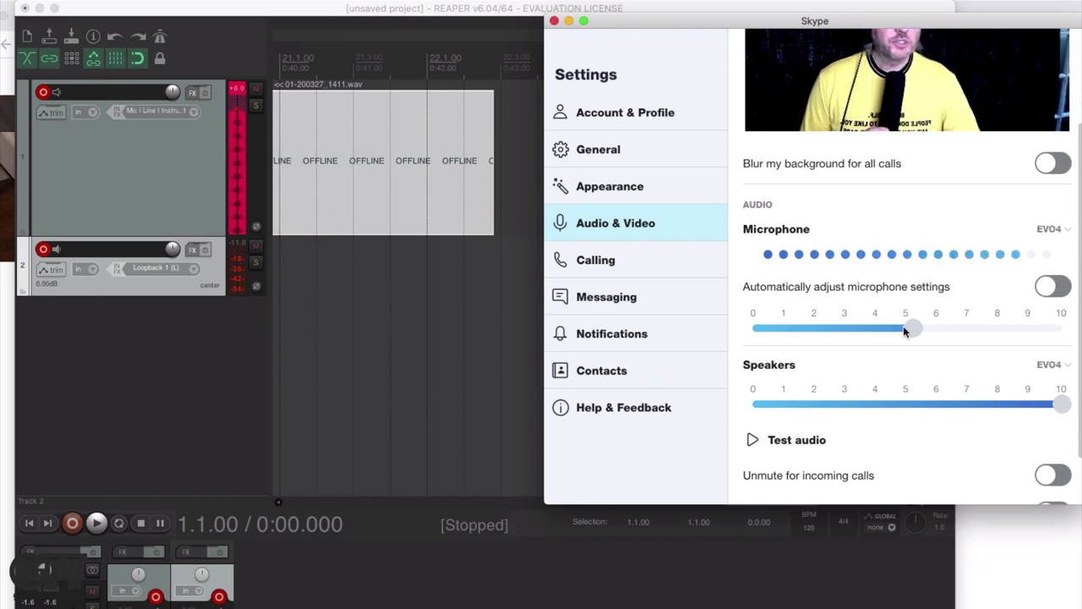
drag(904, 328, 897, 329)
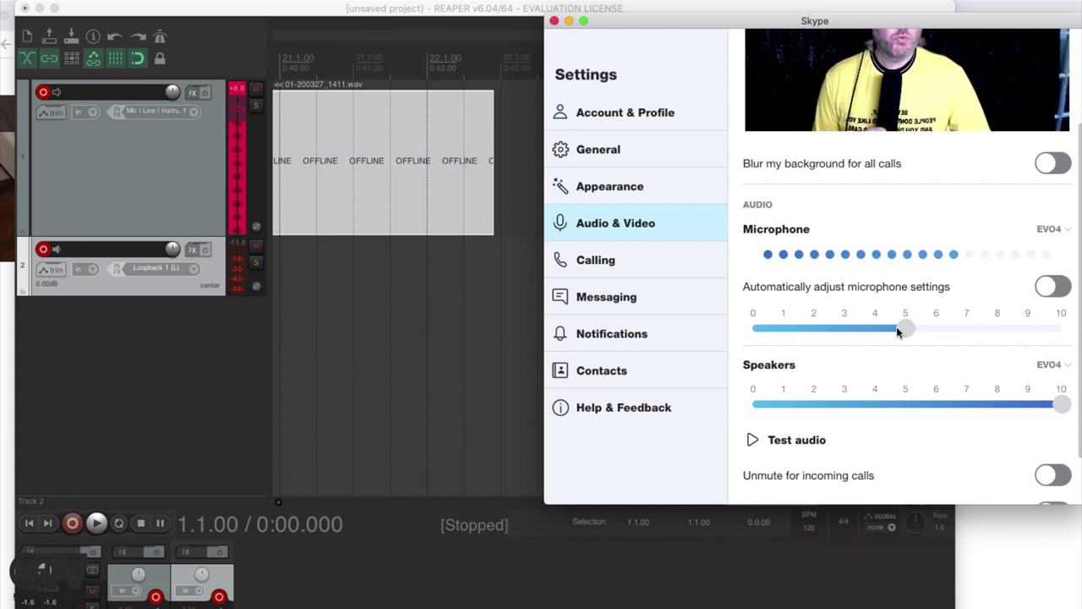
click(753, 444)
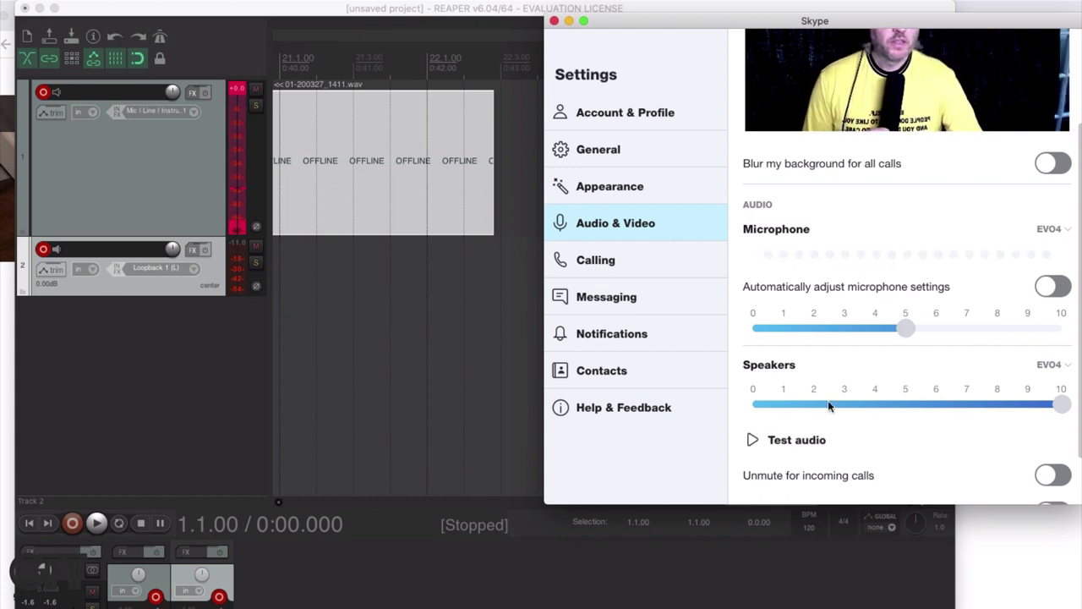
- Launch Audio MIDI Setup and show the EVO4's output settings in Audio Devices
scroll(878, 388, down, 2)
key(super+h)
key(super+space)
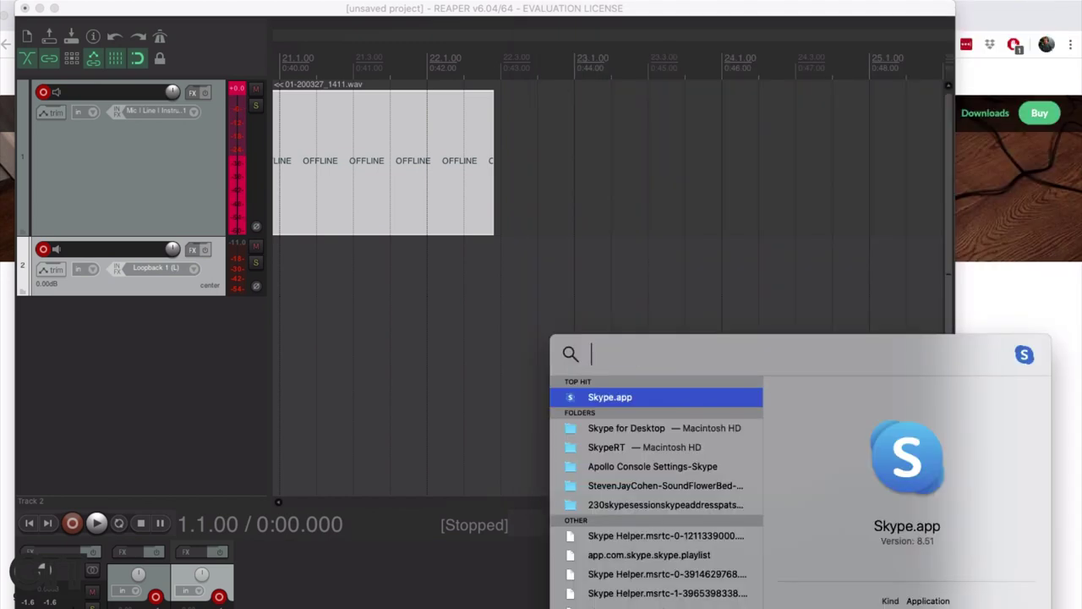
text(audio)
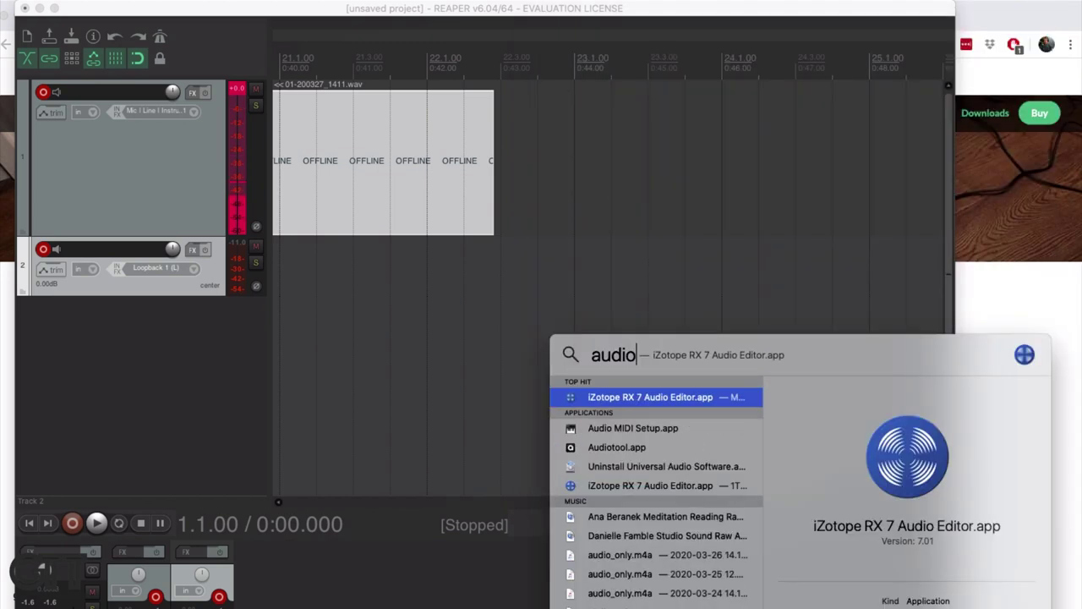
key(Down)
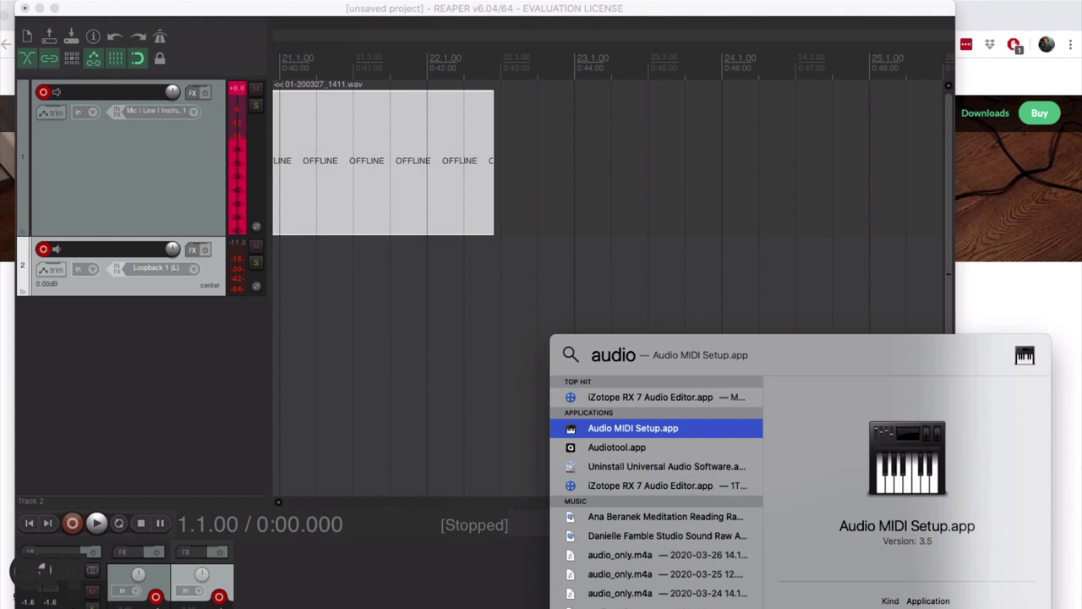
key(Return)
click(869, 237)
click(959, 235)
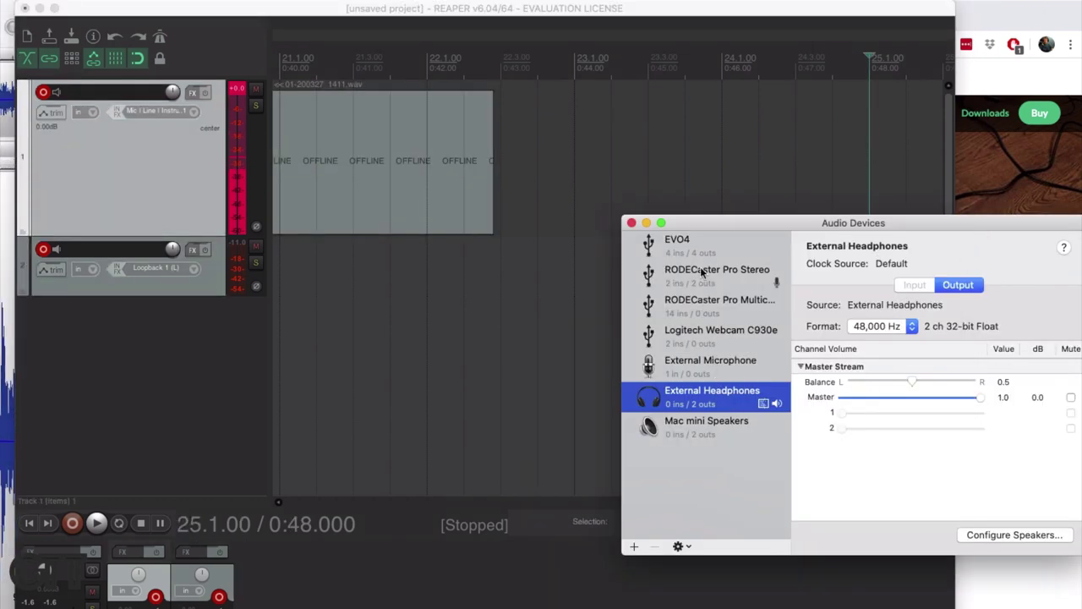
click(700, 256)
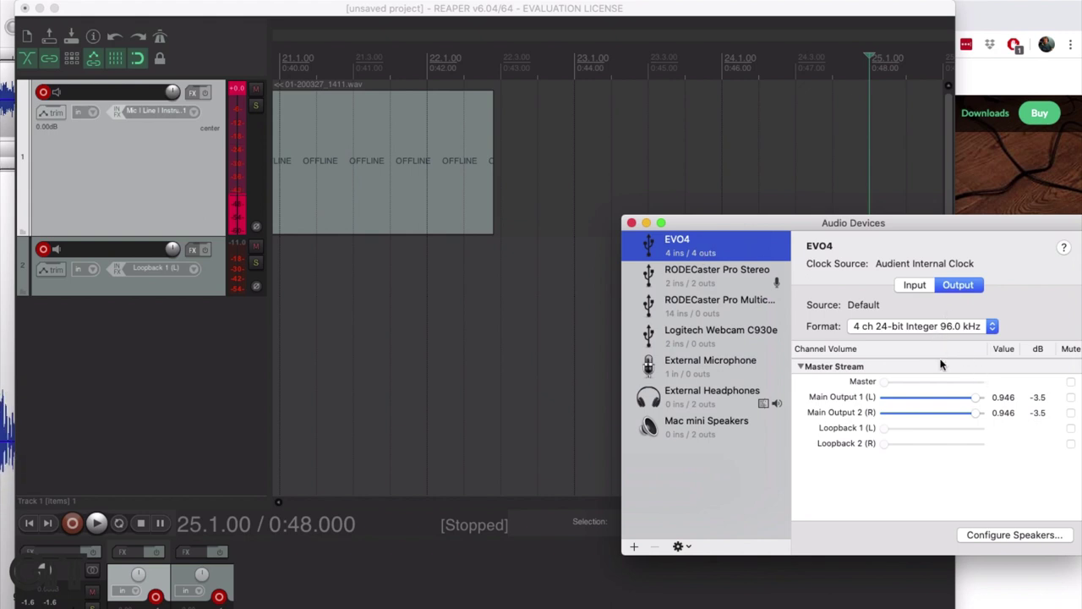
click(916, 284)
click(955, 286)
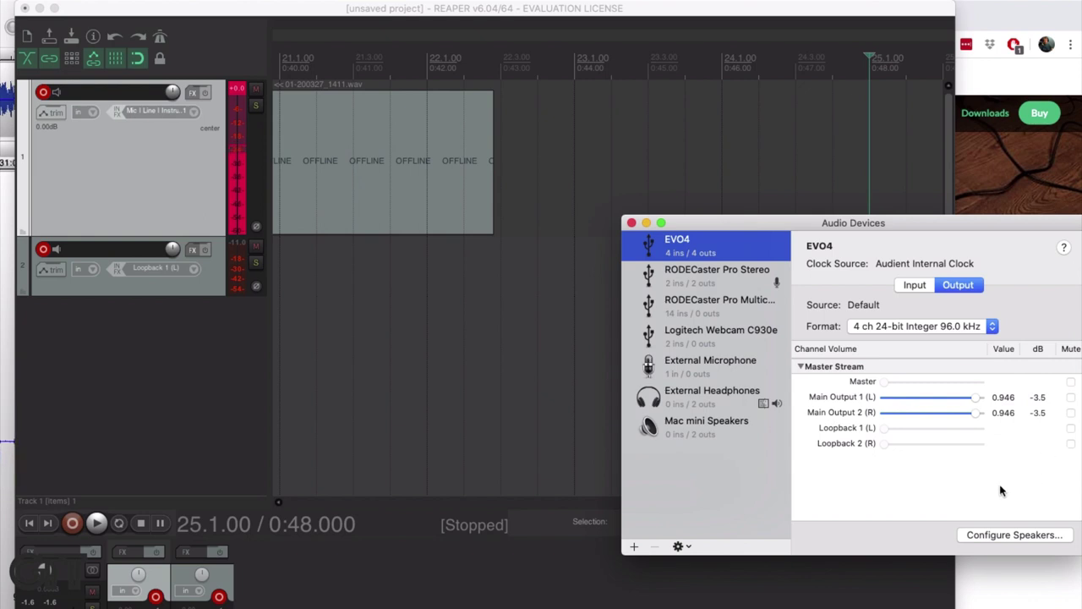
- Configure EVO4 speakers with Left on Loopback 1 (L) and Right on Loopback 2 (R), and apply
click(1012, 511)
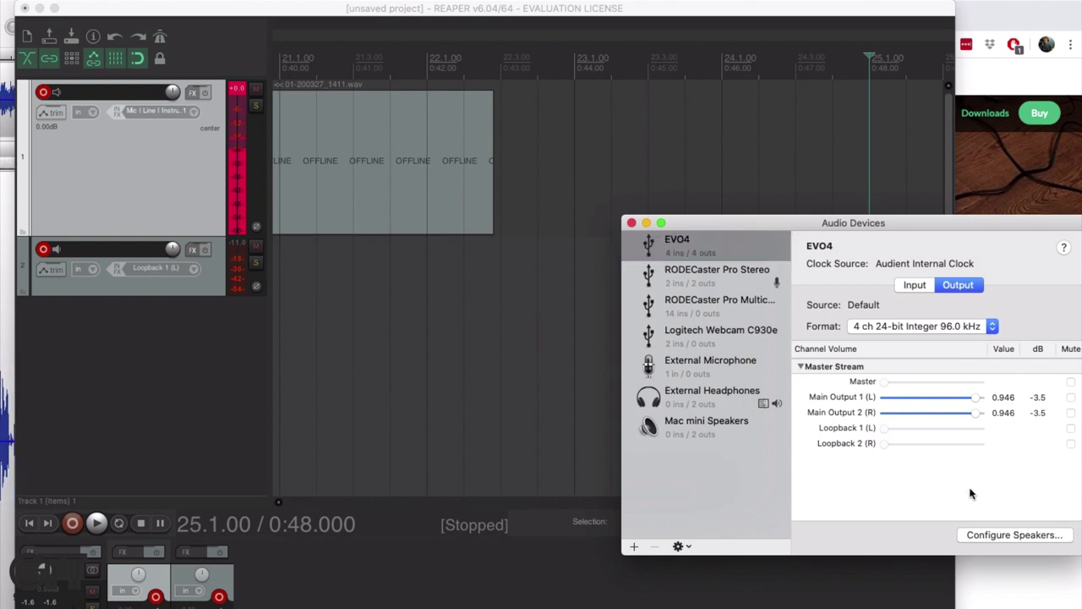
click(1045, 536)
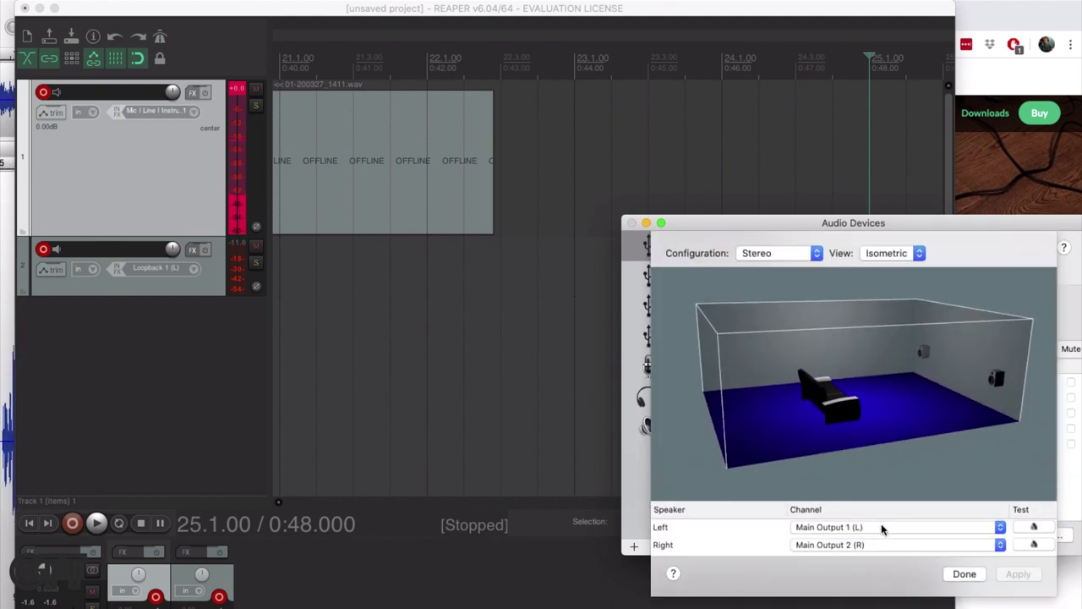
click(881, 528)
click(881, 548)
click(892, 547)
click(892, 566)
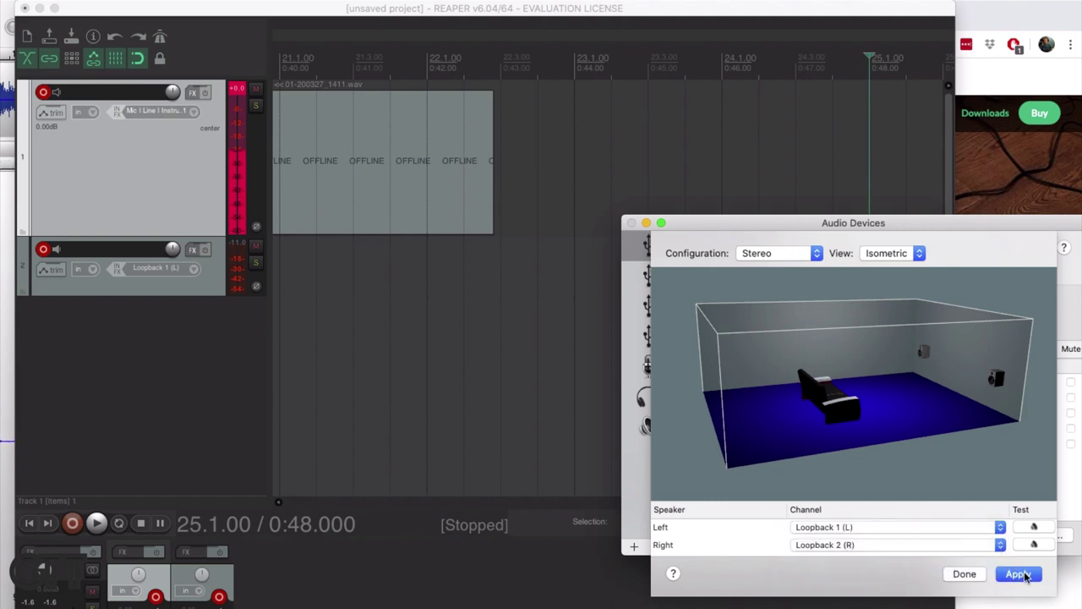
click(1023, 575)
click(965, 574)
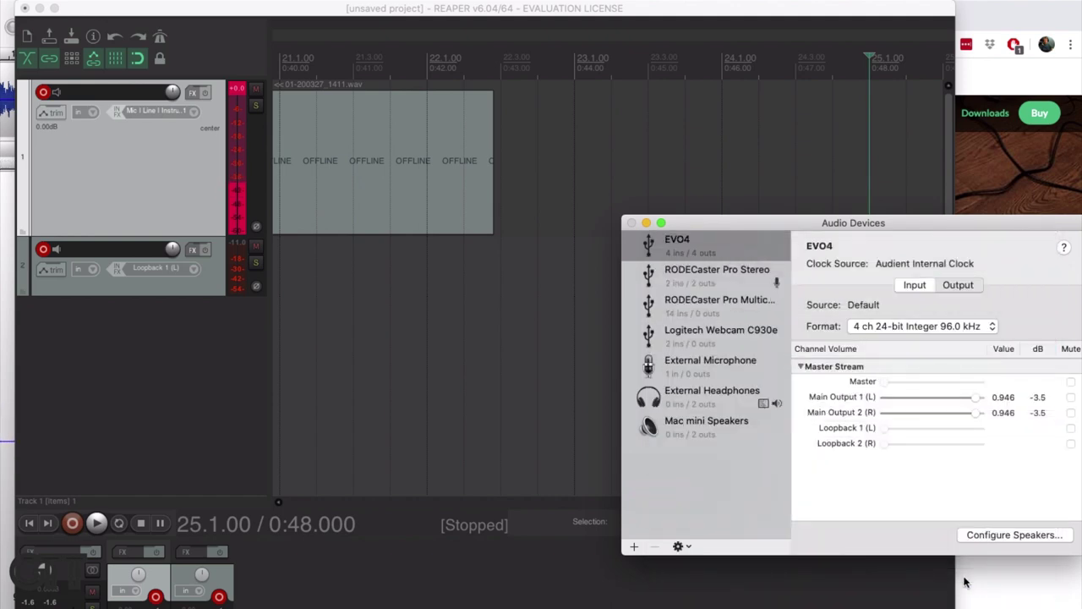
- Close Audio MIDI Setup, place and end a free Skype test call, then start recording in REAPER
click(632, 224)
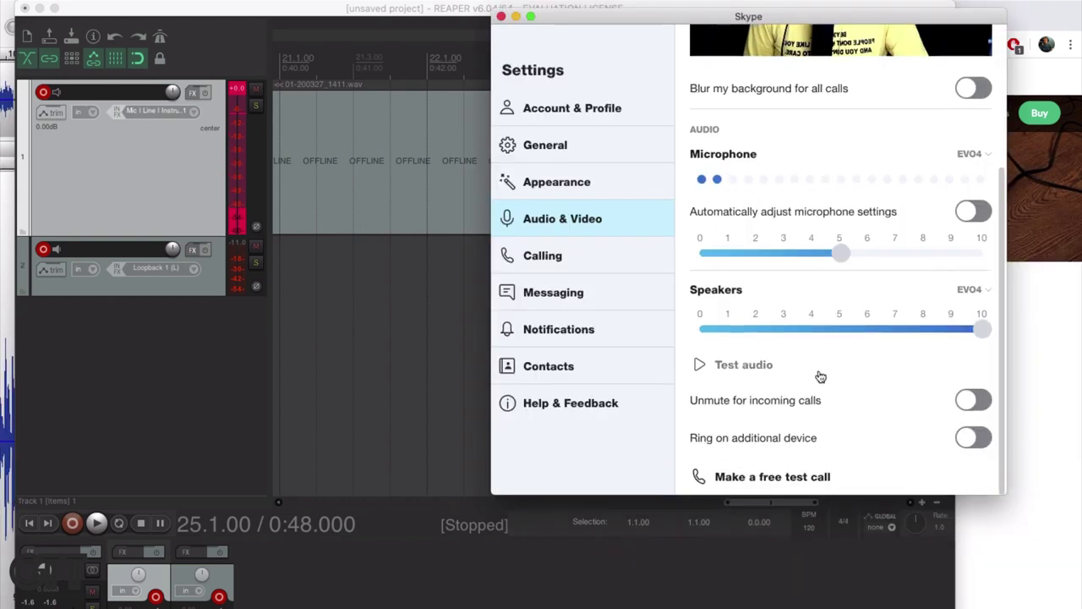
click(772, 479)
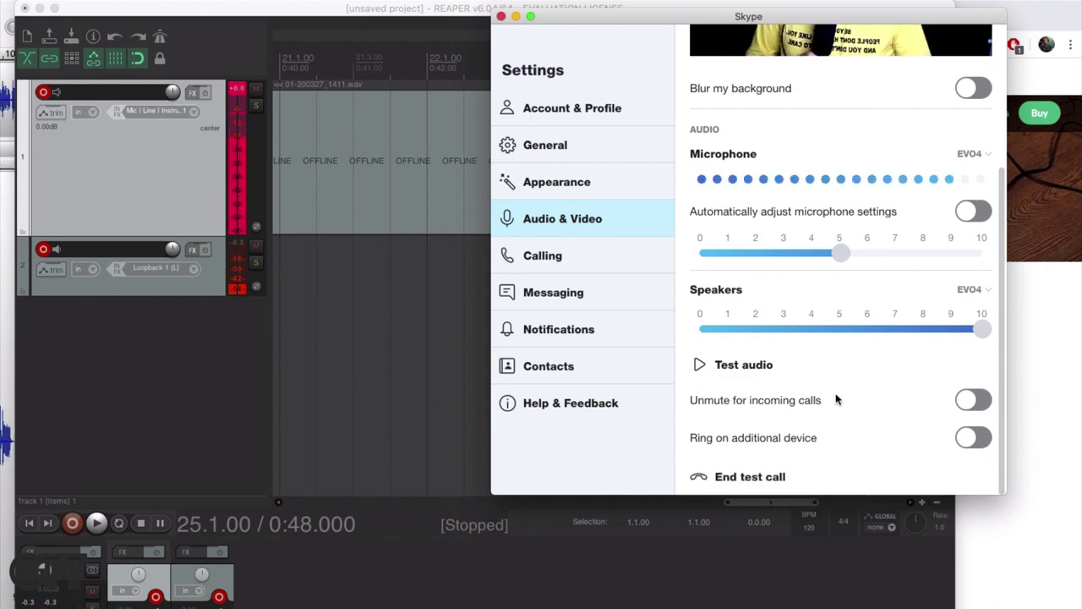
click(736, 476)
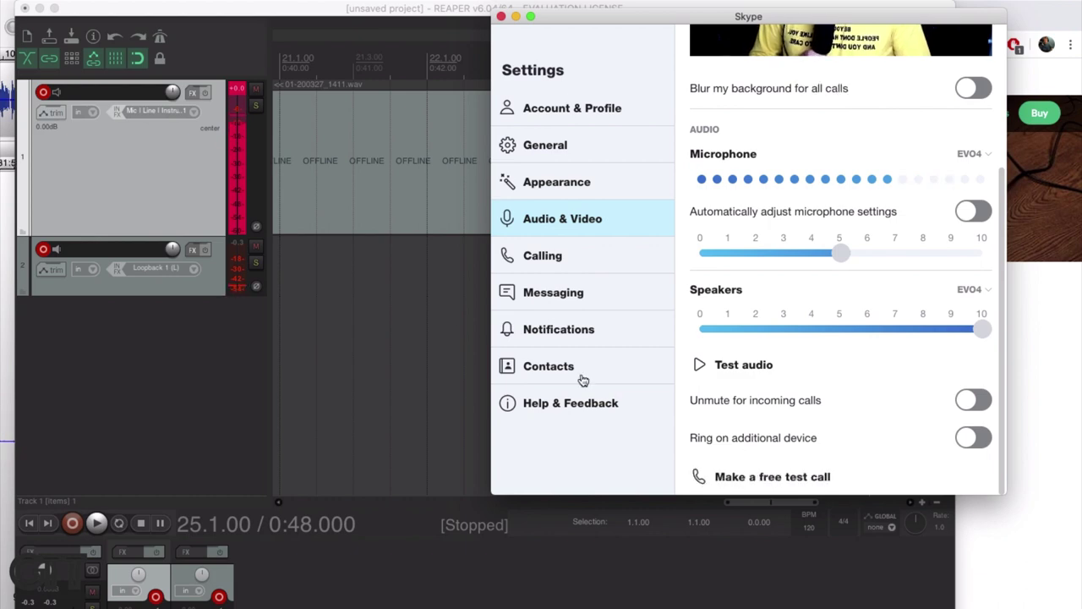
click(73, 522)
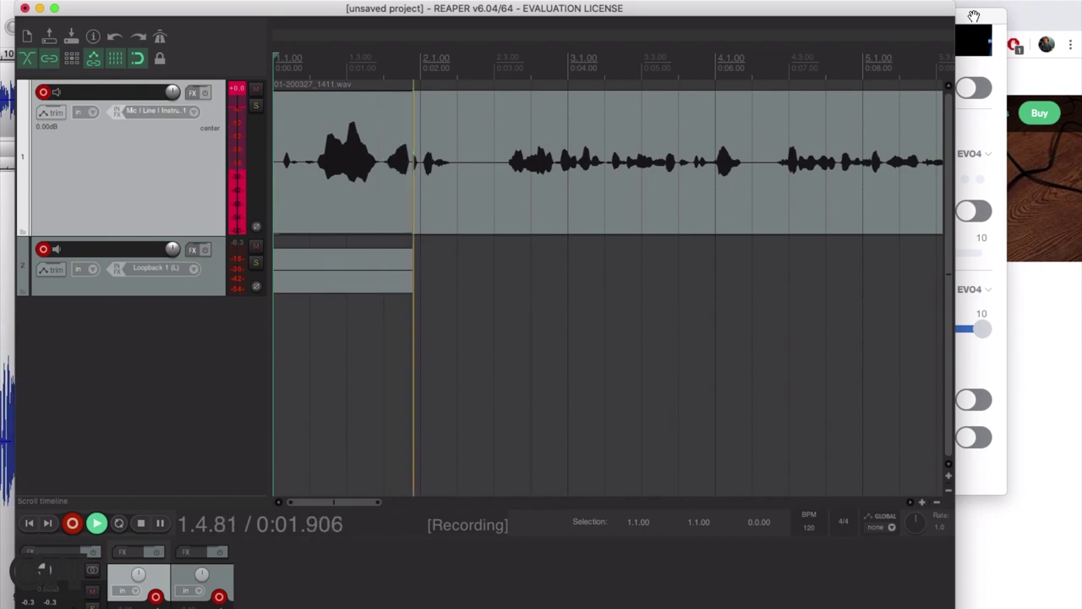
- While REAPER records, start another free Skype test call, then hide Skype and bring REAPER forward
drag(974, 16, 1036, 4)
click(834, 471)
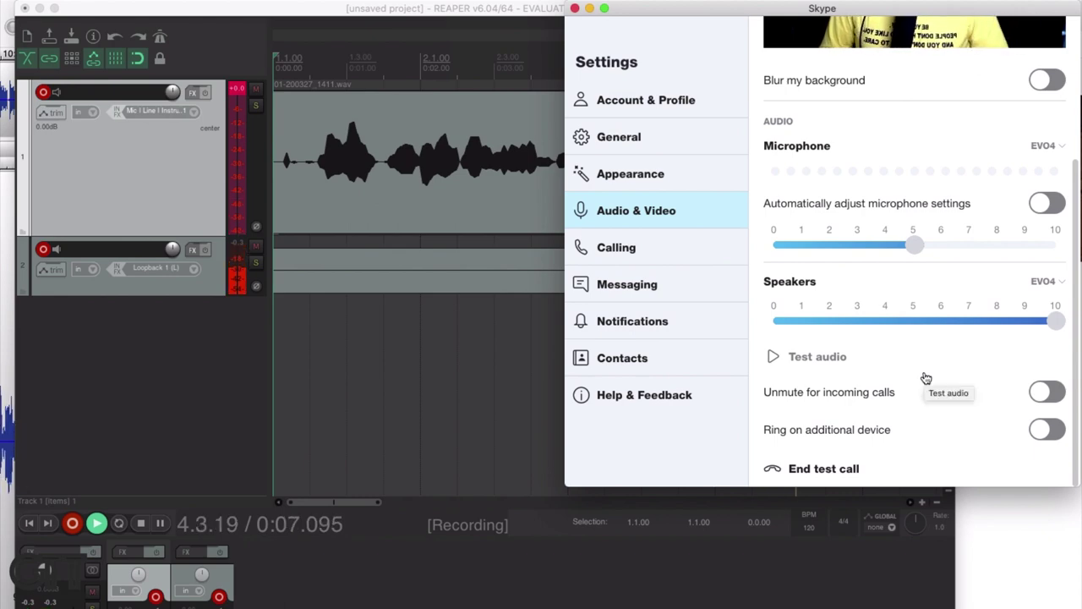
click(590, 7)
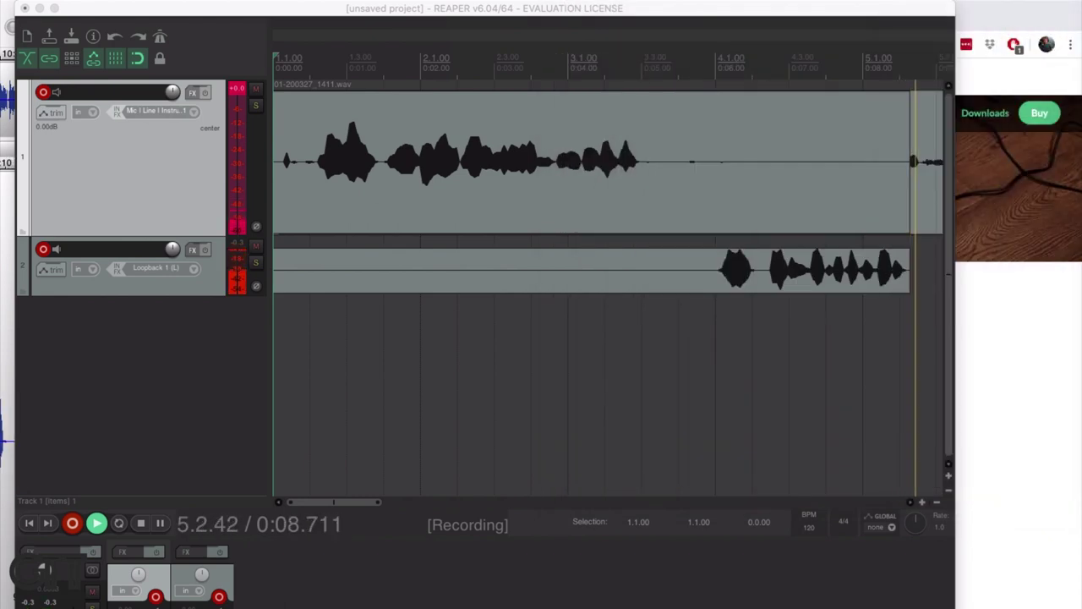
click(880, 15)
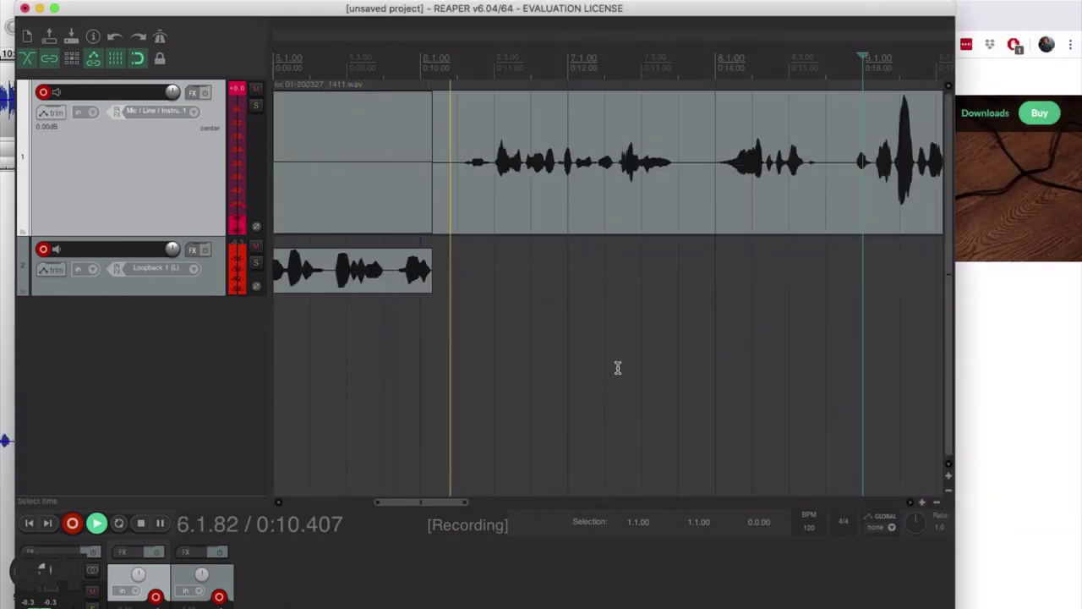